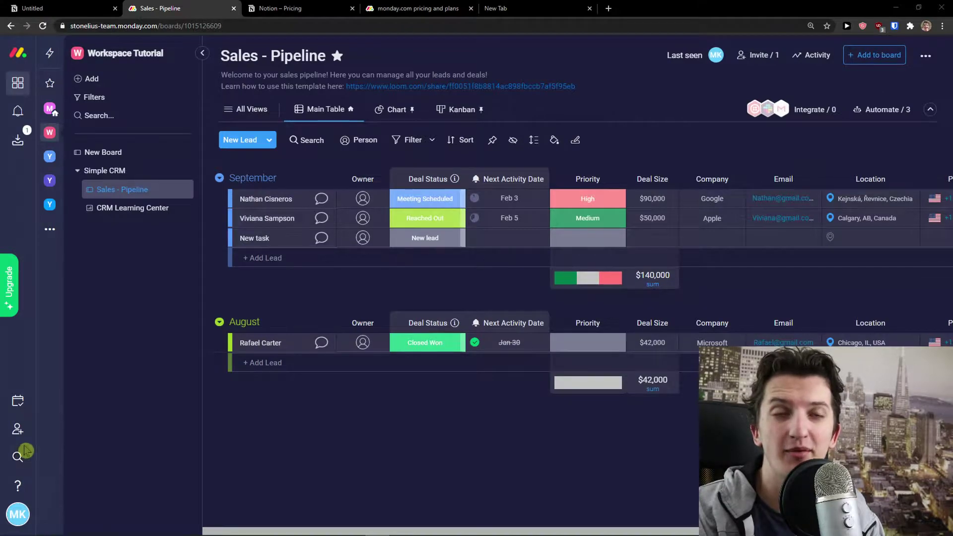
Glance at Notion's Kanban board and pricing, then show monday.com's Basic–Enterprise plans for 3 seats.
click(31, 8)
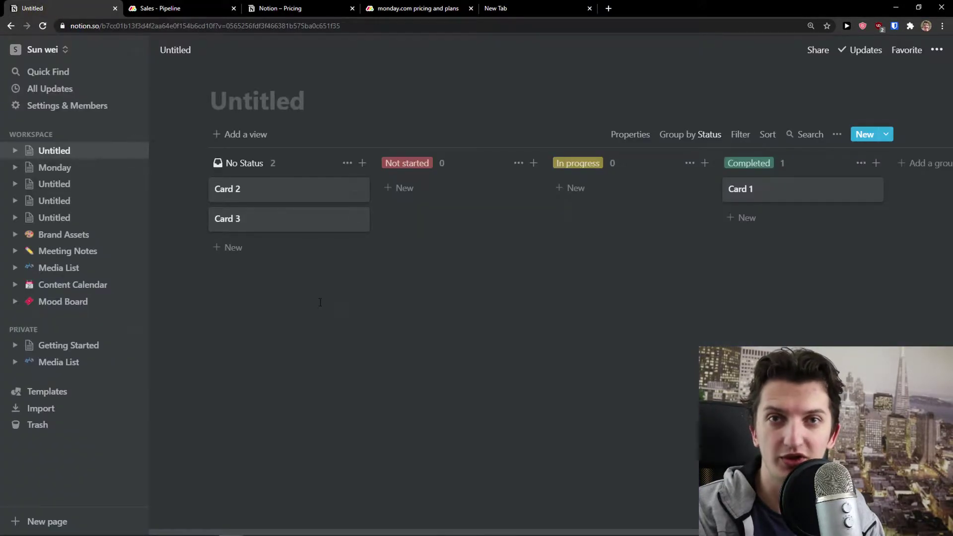
click(313, 8)
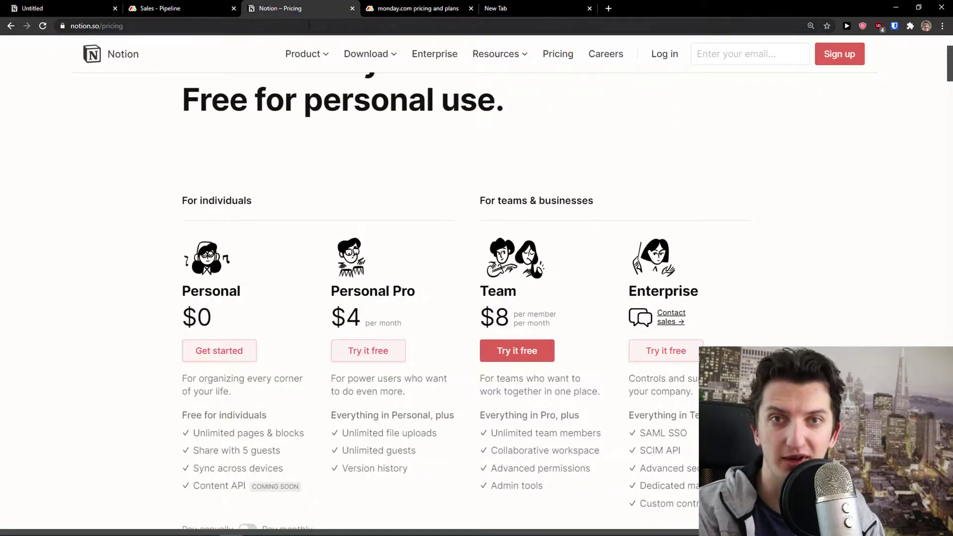
click(410, 6)
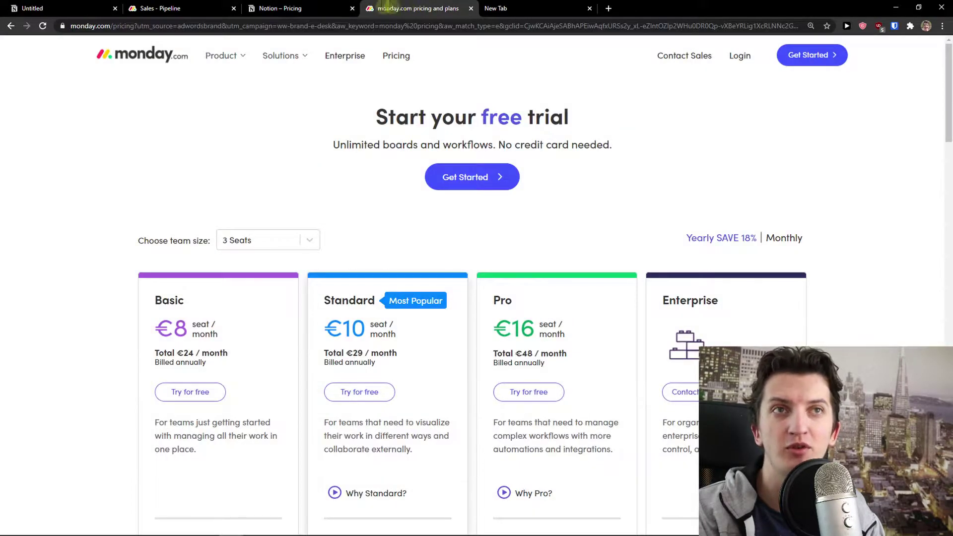
mouse_move(183, 6)
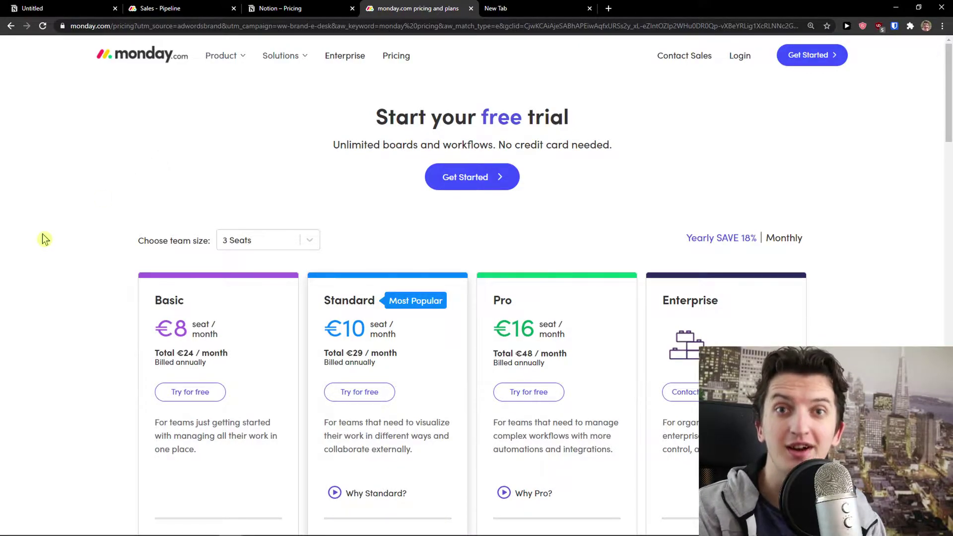
scroll(285, 383, down, 1)
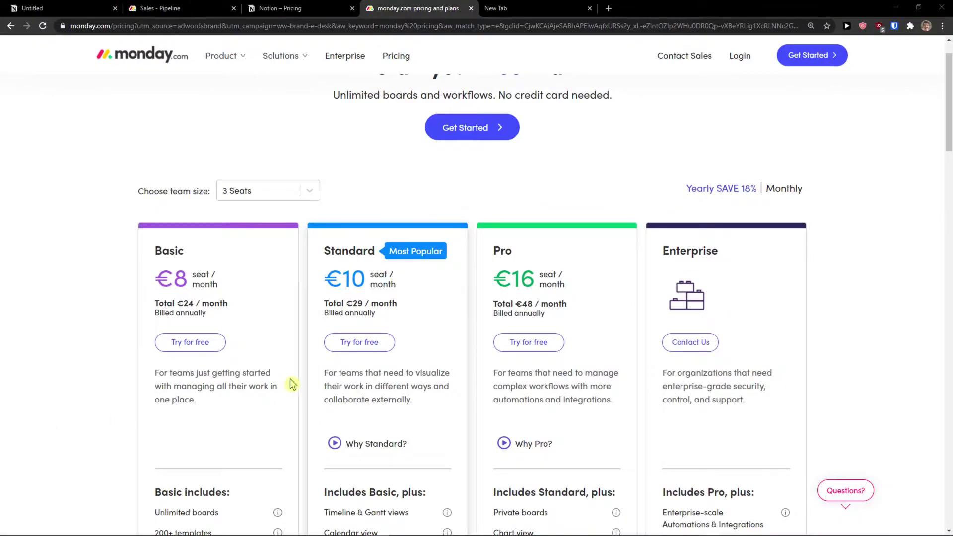
scroll(314, 382, down, 1)
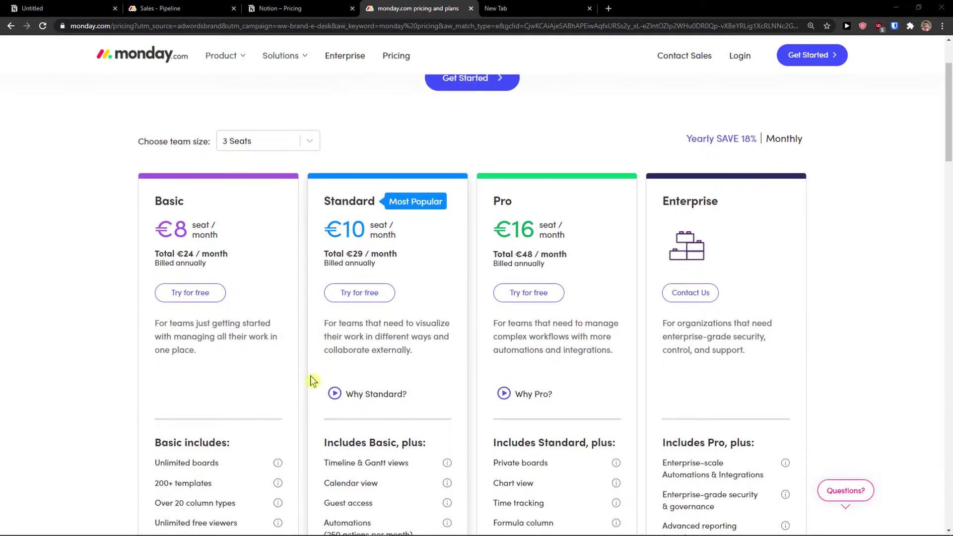
click(312, 7)
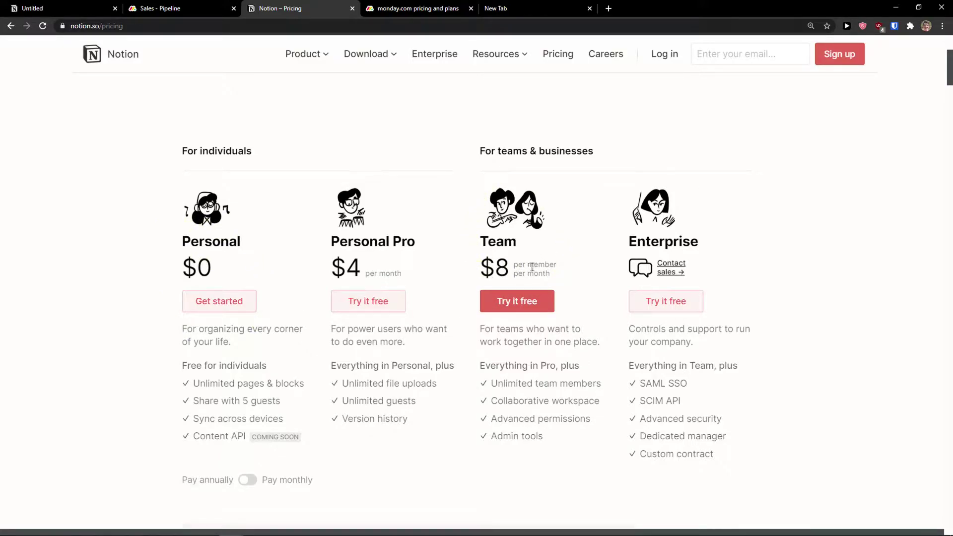
drag(490, 383, 601, 402)
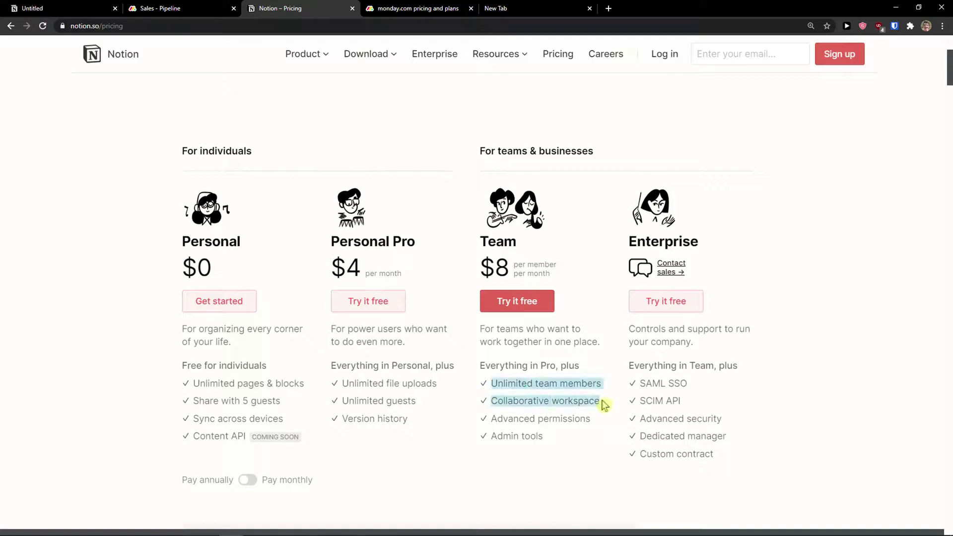
scroll(522, 389, down, 1)
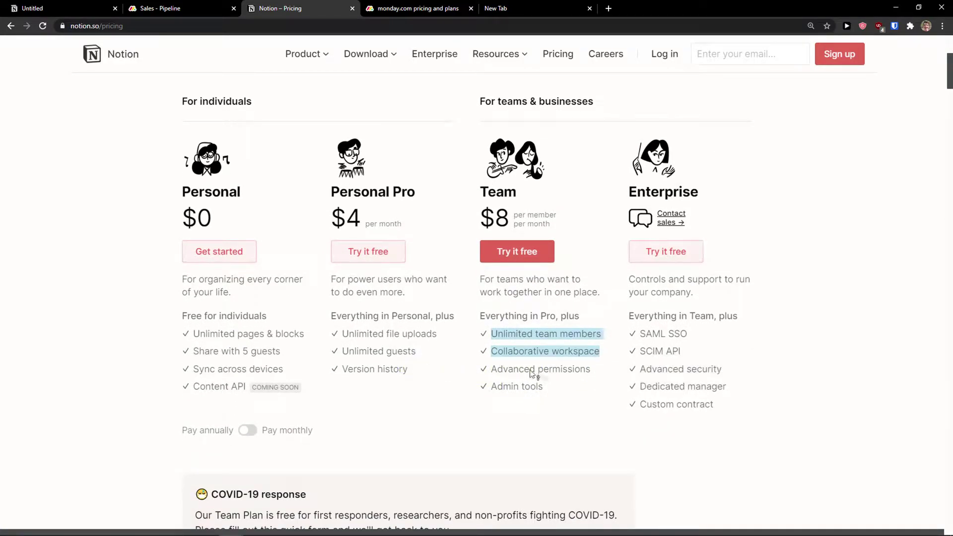
scroll(528, 377, up, 1)
click(416, 9)
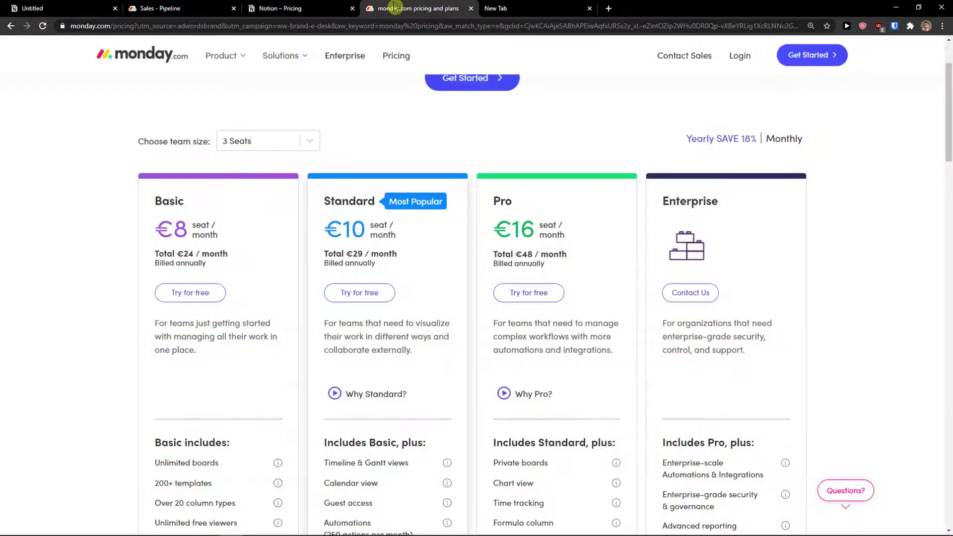
click(314, 143)
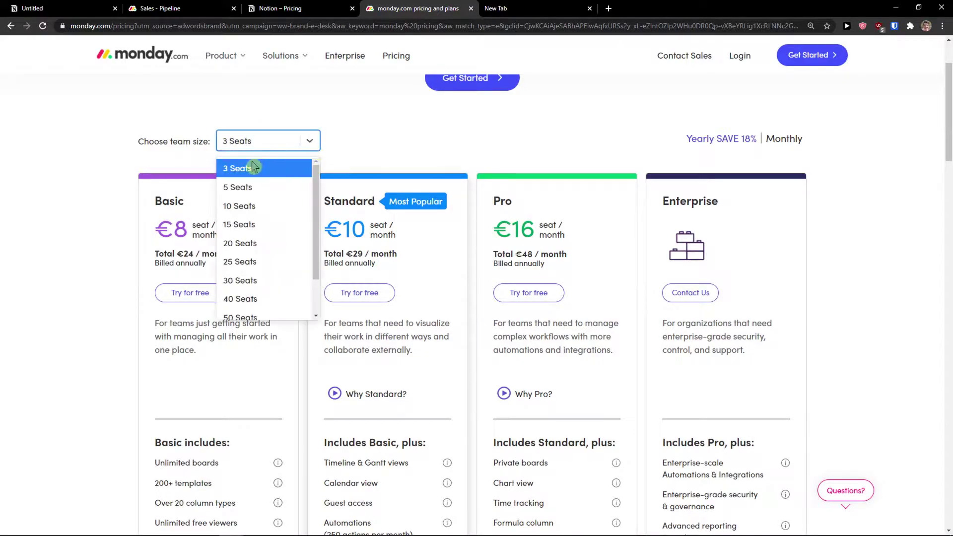
click(119, 169)
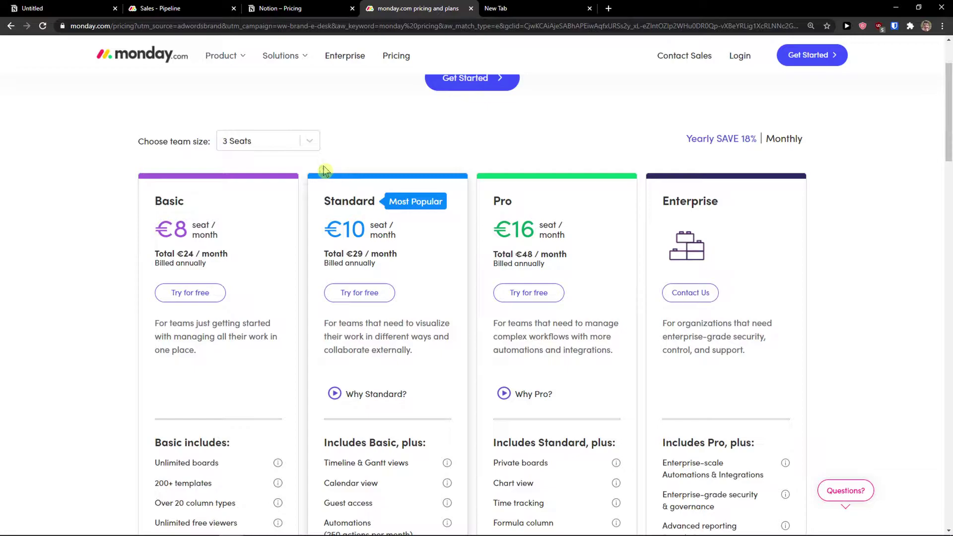
drag(192, 223, 208, 234)
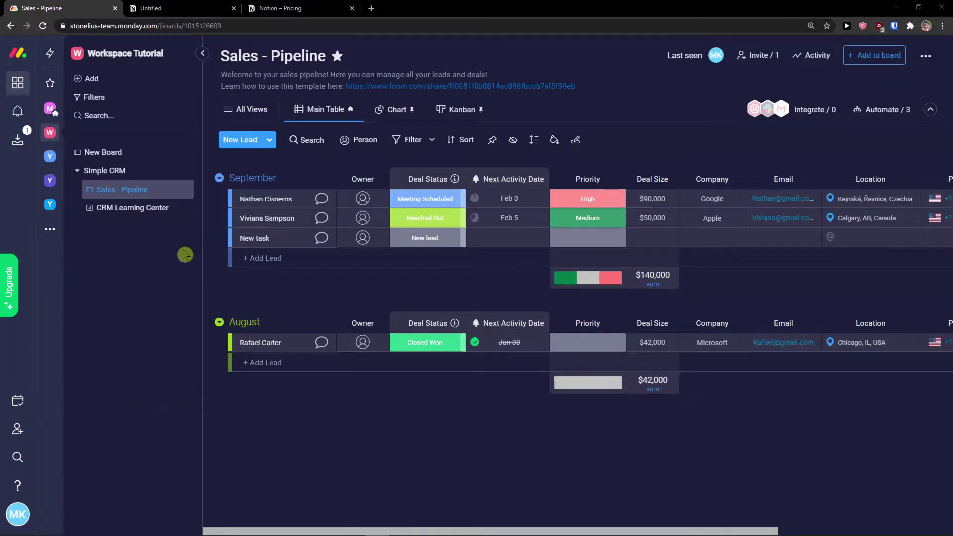
Add a monday.com workspace named 'Notion and Monday are friends' from the left-rail menu.
click(49, 229)
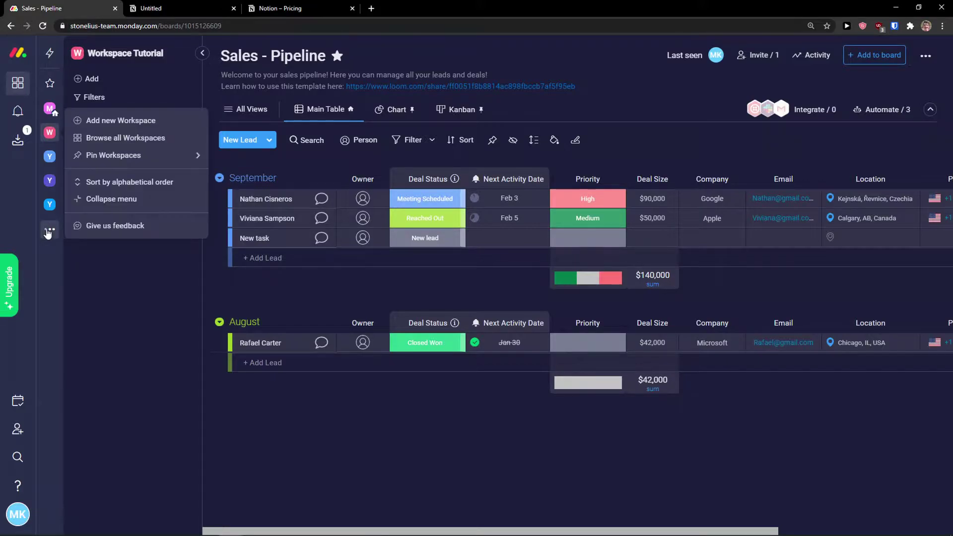
click(128, 128)
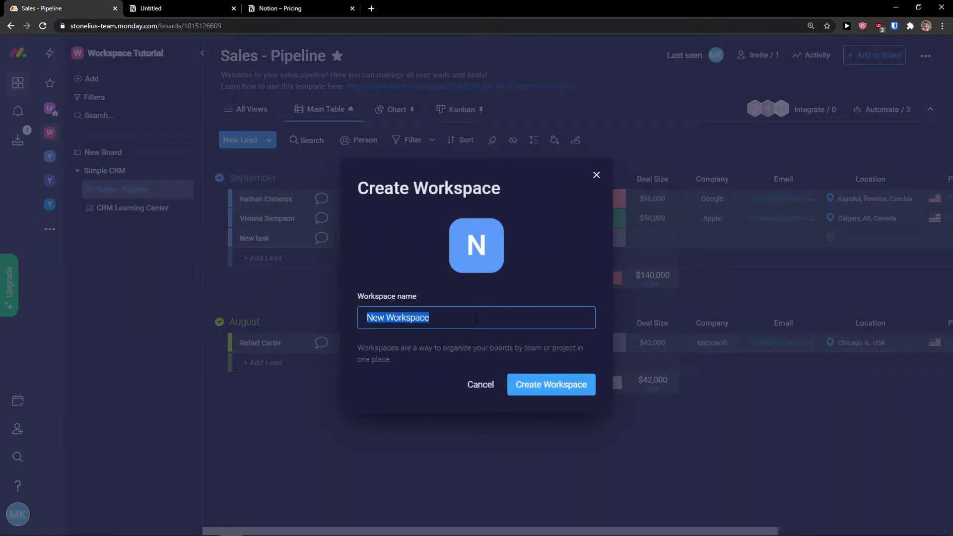
text(Notion and Monday are friends)
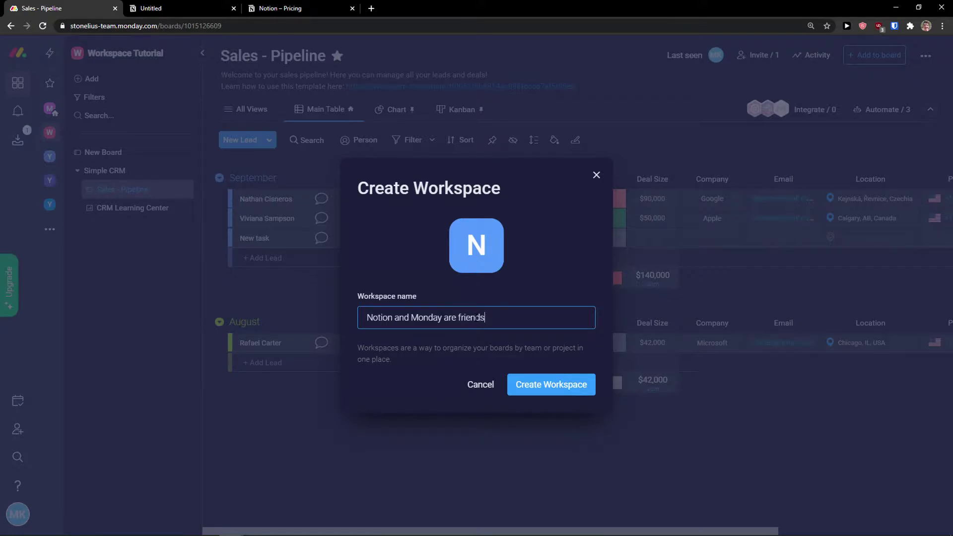
click(555, 389)
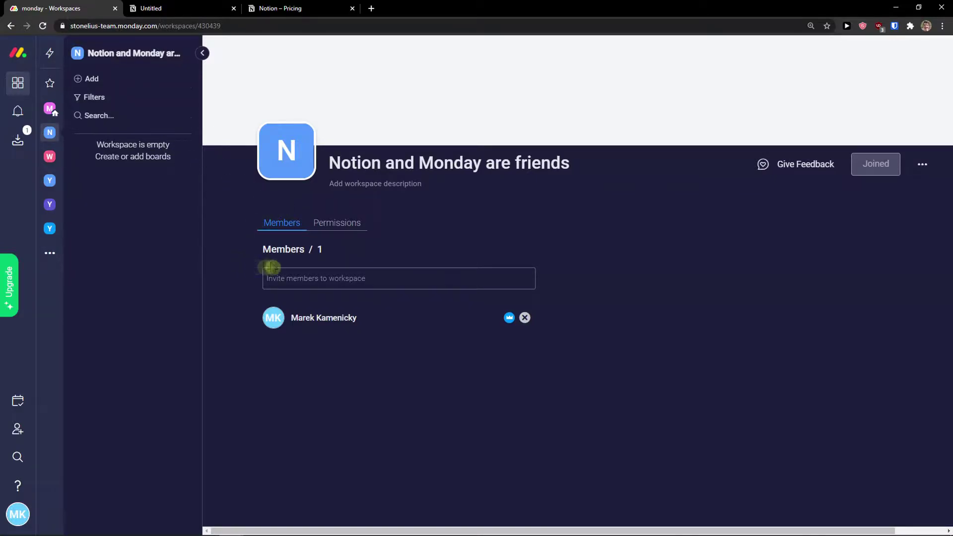
Browse monday.com's full template center, then return to Notion's untitled status board.
click(133, 80)
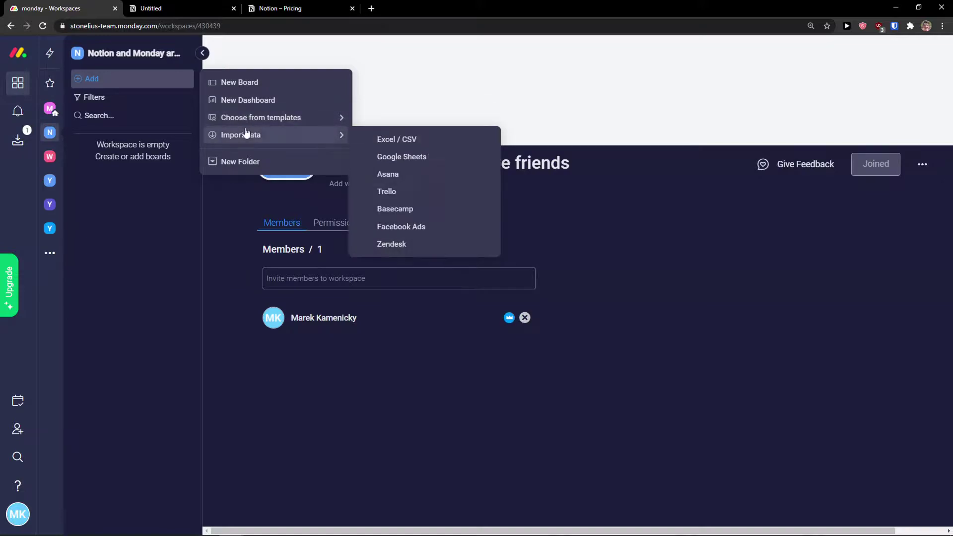
mouse_move(292, 121)
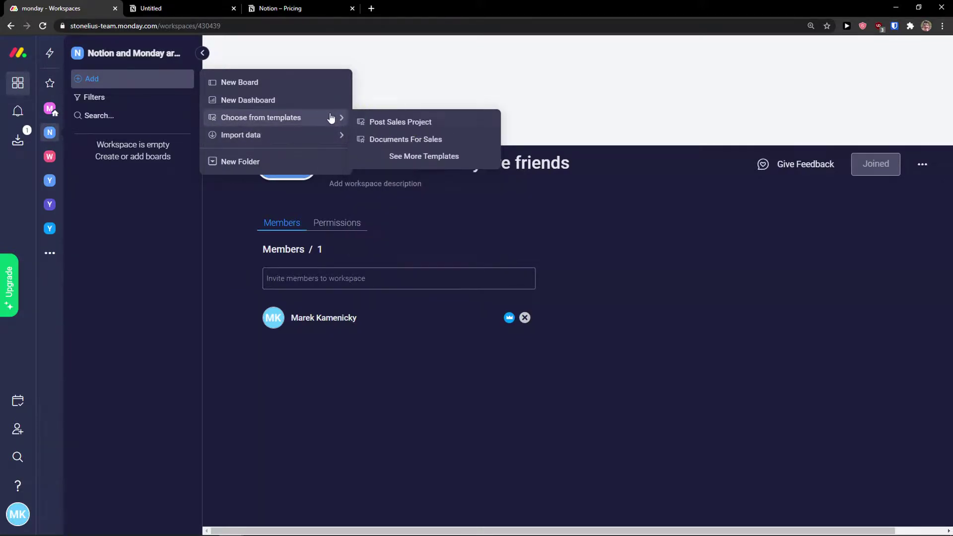
click(396, 156)
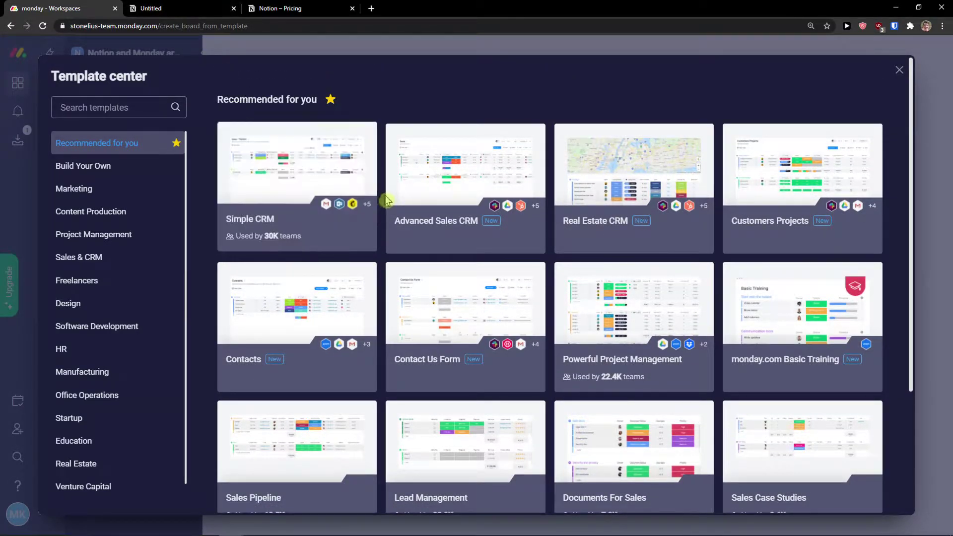
scroll(383, 201, down, 1)
click(209, 7)
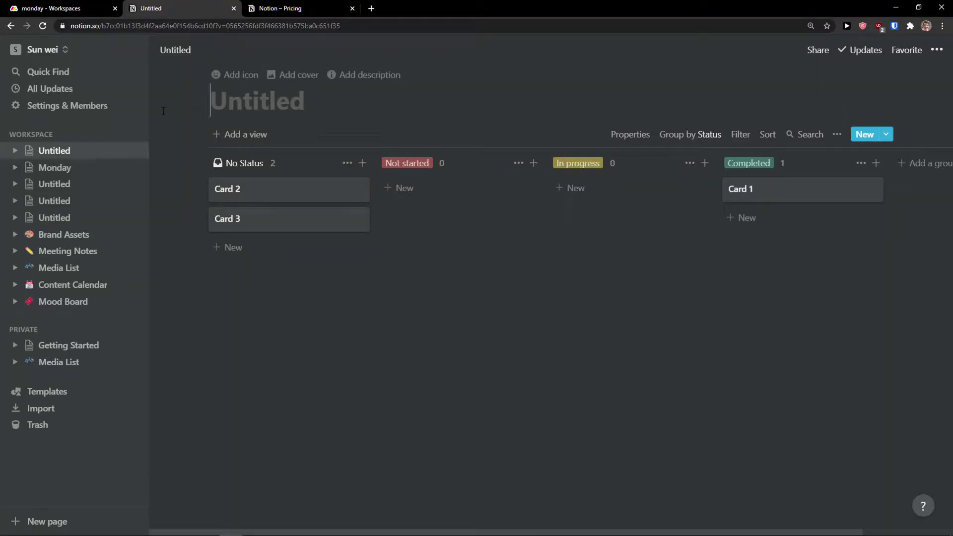
From the workspace switcher, choose Join or create workspace and pick using Notion with my team.
click(69, 51)
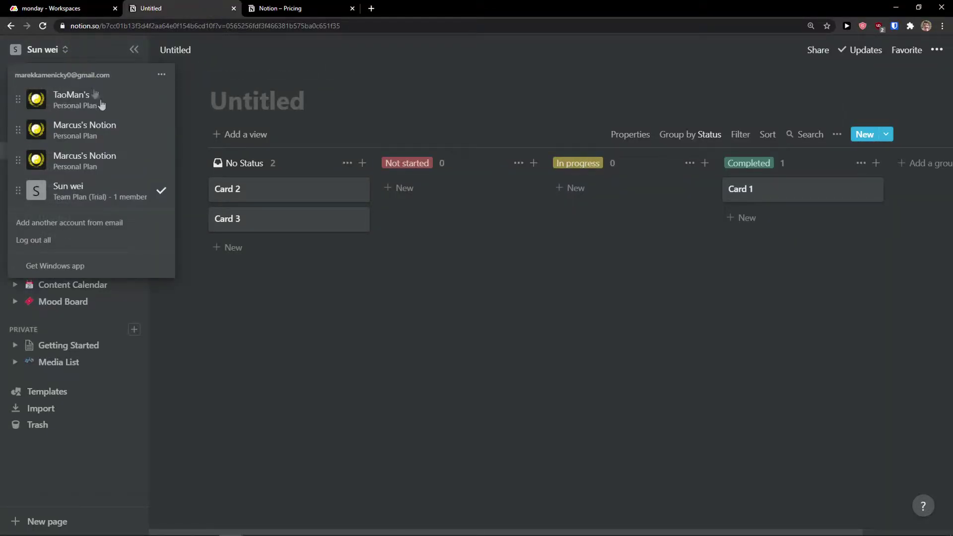
click(160, 76)
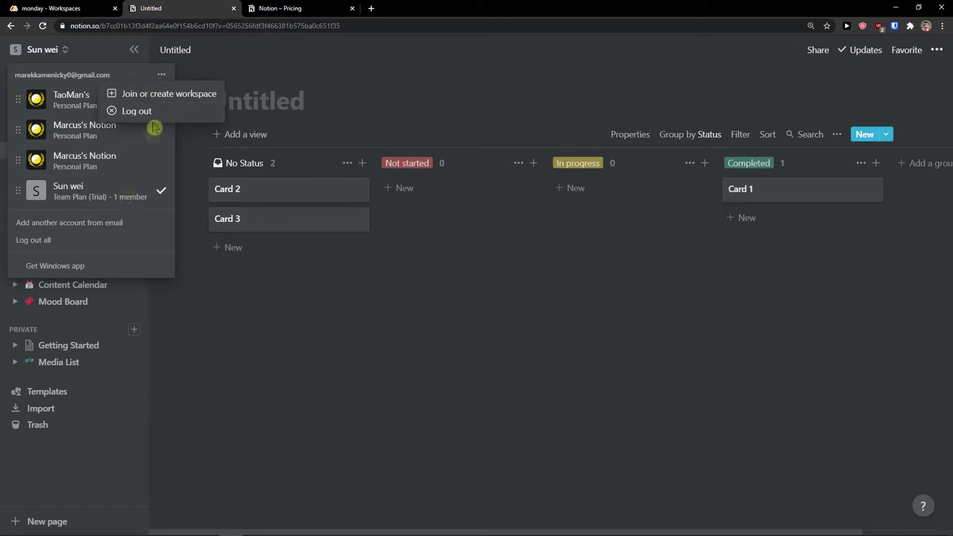
click(163, 97)
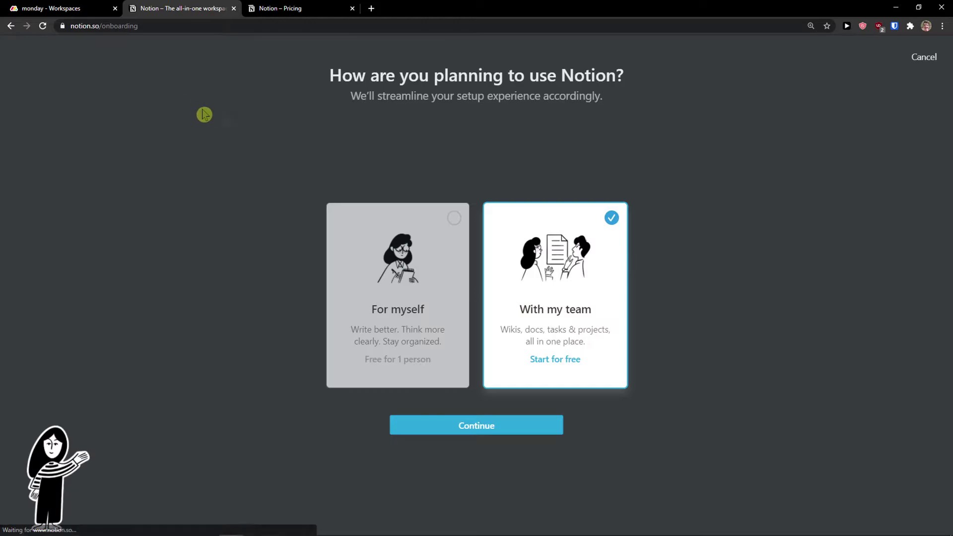
drag(371, 92, 361, 110)
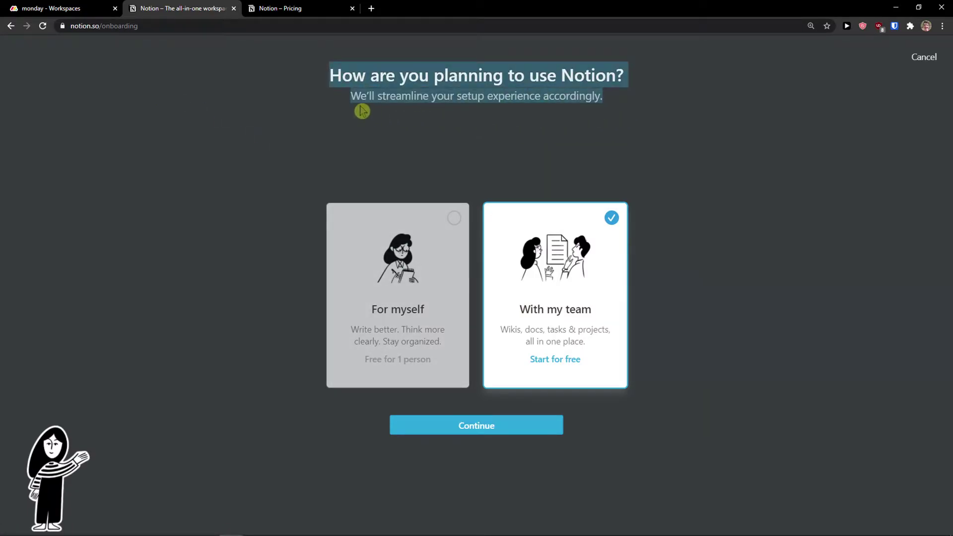
click(393, 97)
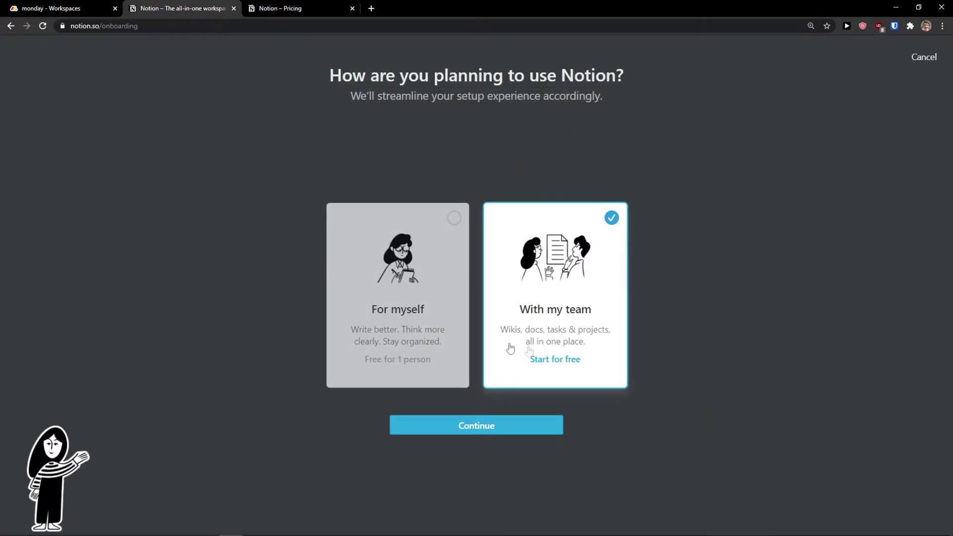
click(482, 427)
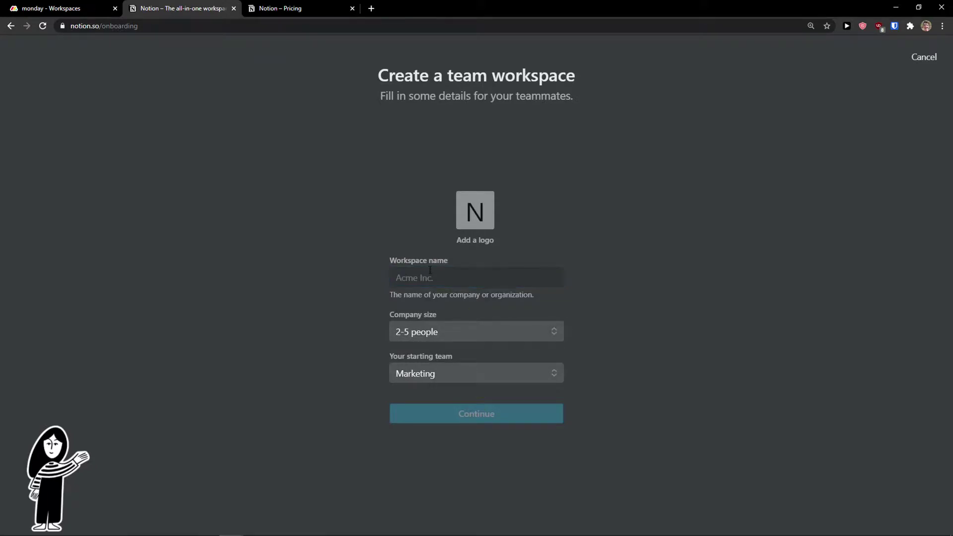
Name the workspace 'Notion and Monday', keep 2-5 people and Marketing, and skip inviting anyone.
text(Notion and Monday)
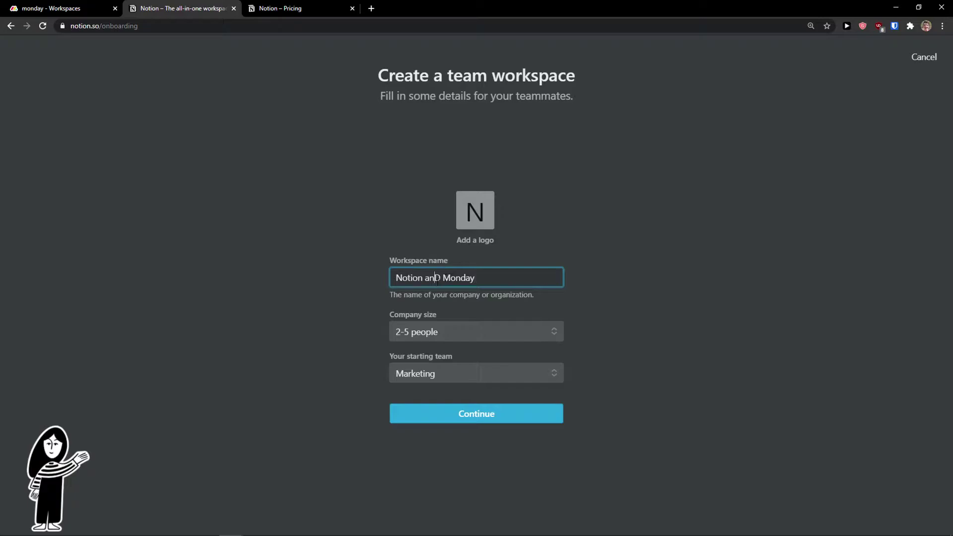
click(431, 374)
click(368, 373)
click(464, 423)
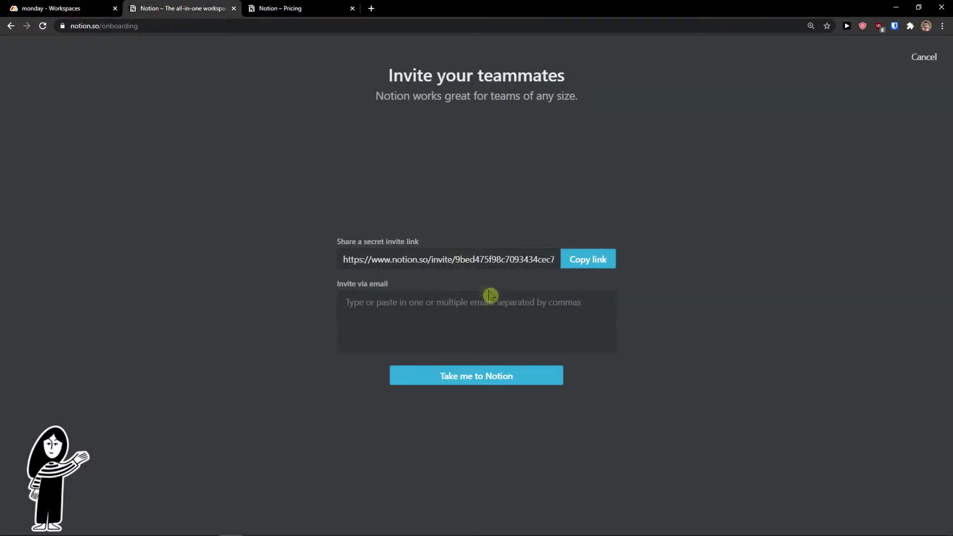
drag(343, 259, 673, 265)
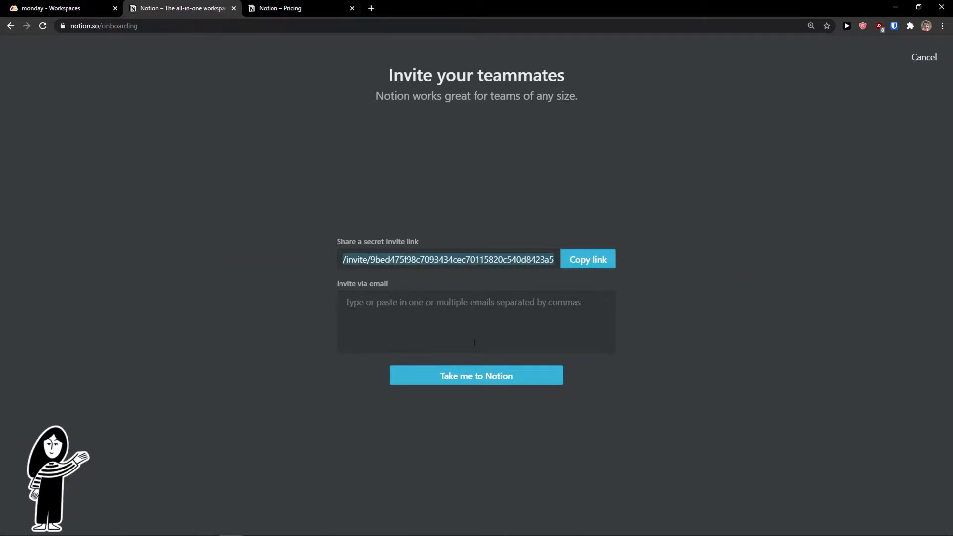
click(472, 376)
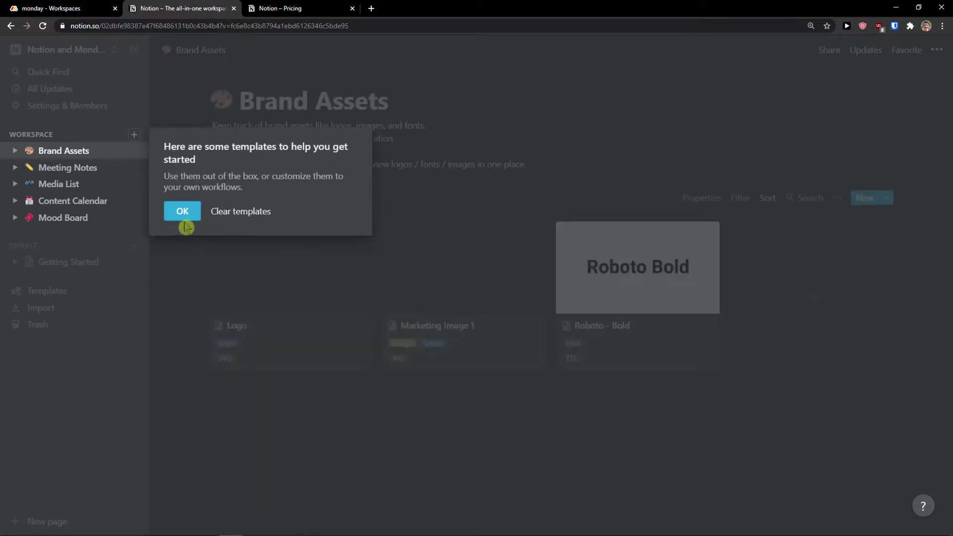
Delete the Media List and Mood Board pages from the Notion sidebar.
click(183, 217)
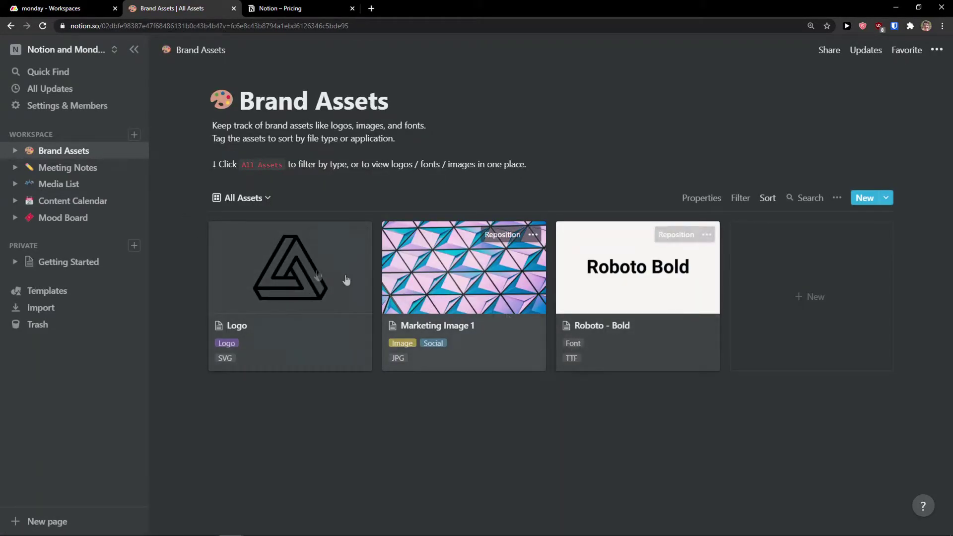
click(53, 169)
click(55, 183)
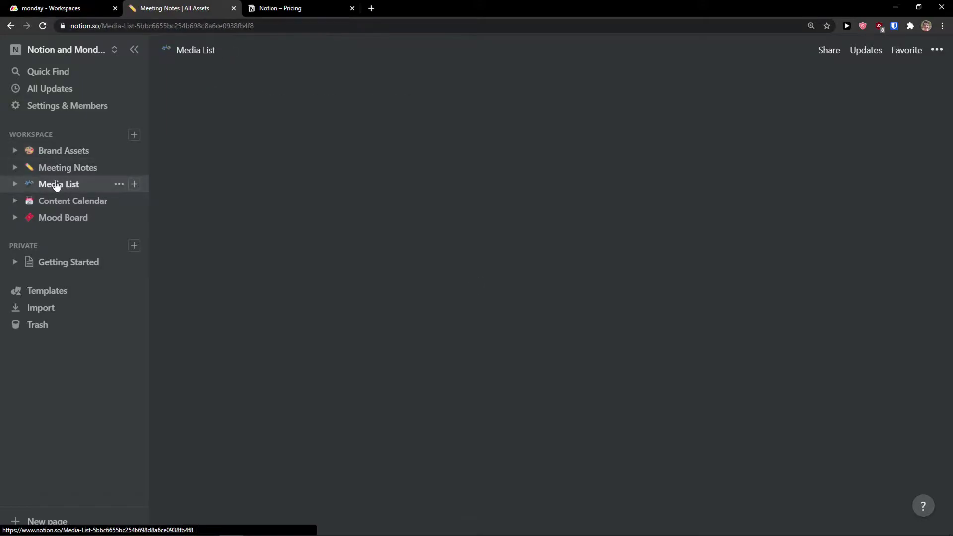
click(118, 185)
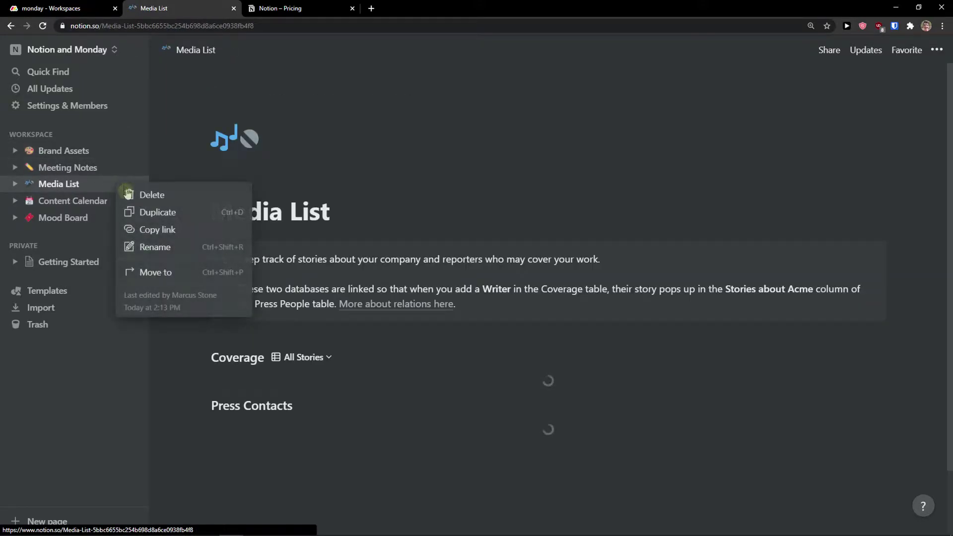
click(151, 195)
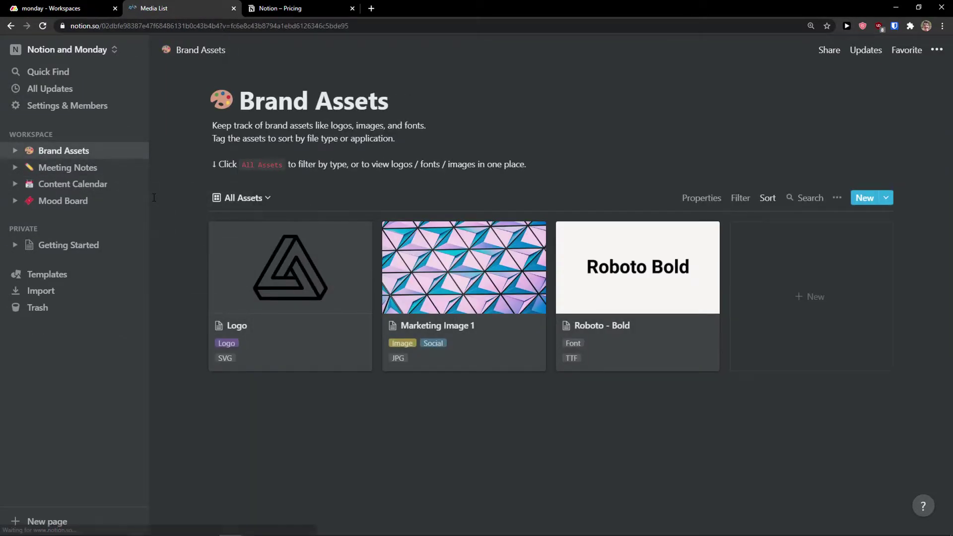
click(118, 200)
click(130, 209)
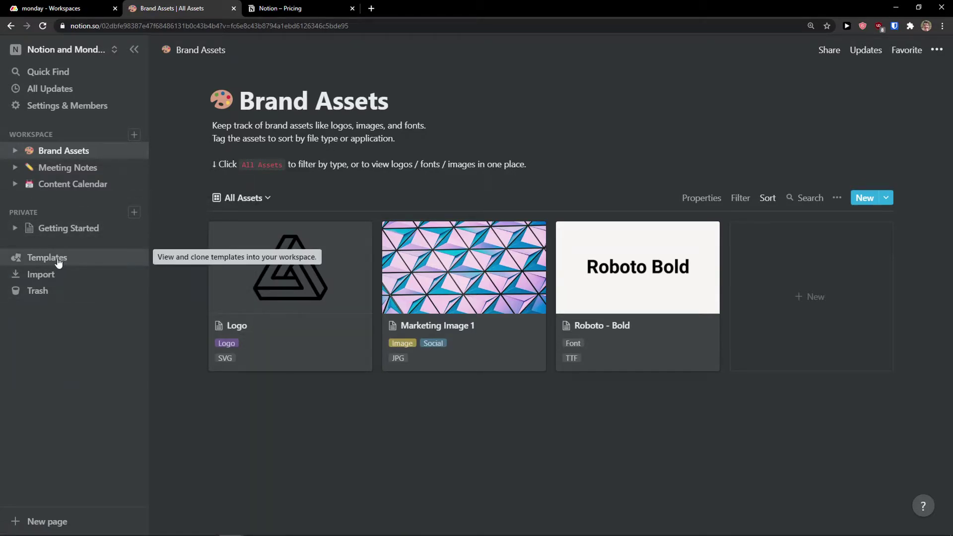
Preview the Class Notes template under Education in Notion's template gallery.
click(58, 259)
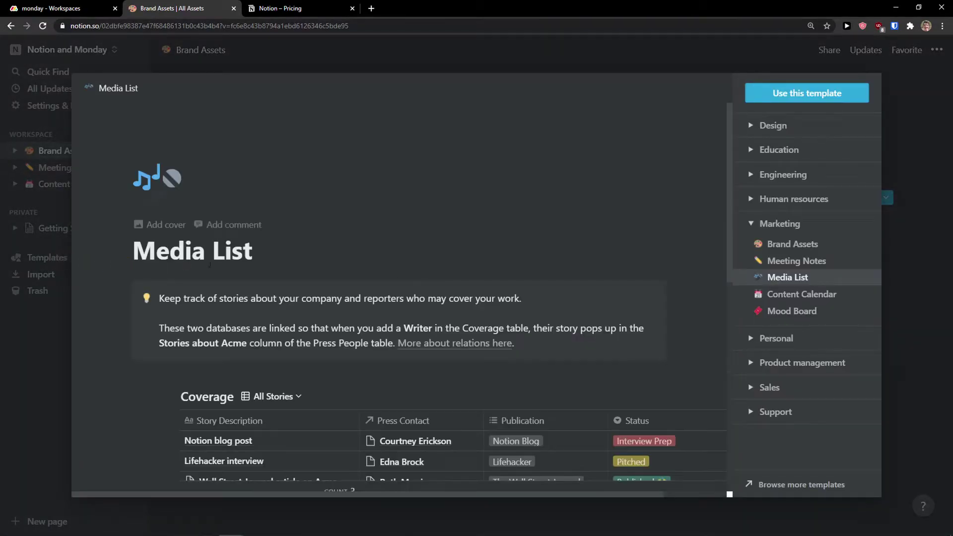
click(778, 150)
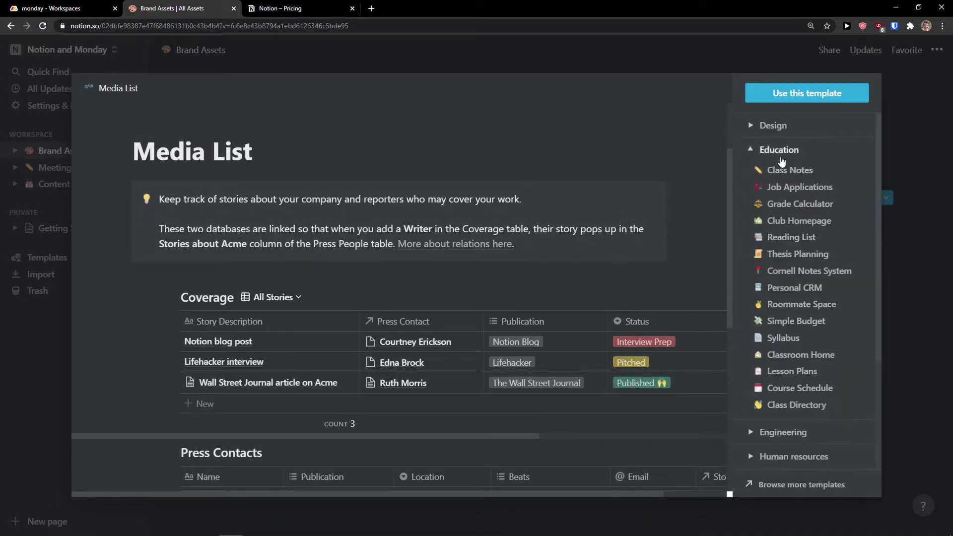
click(787, 173)
scroll(778, 221, down, 3)
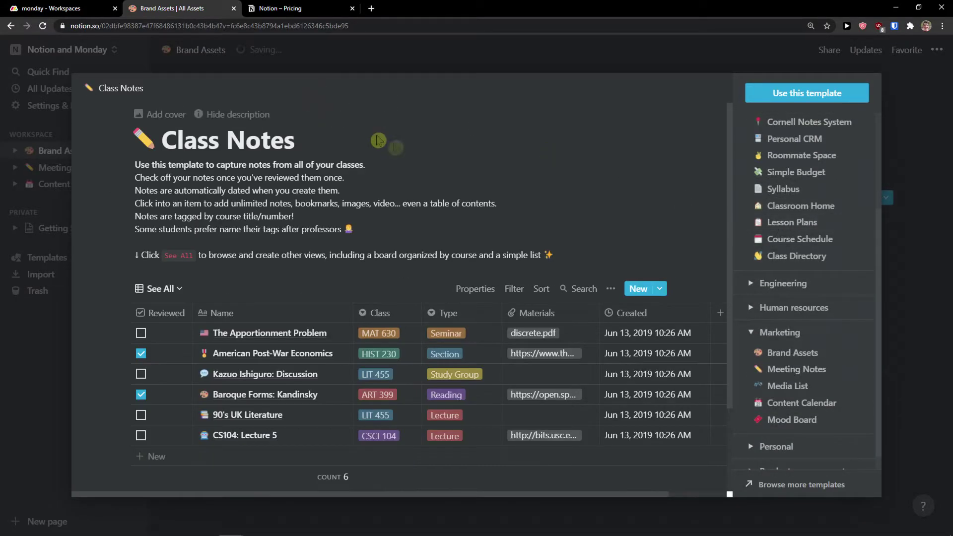
Browse monday.com's Content Production, Project Management and Sales & CRM templates, then return to Notion.
click(5, 7)
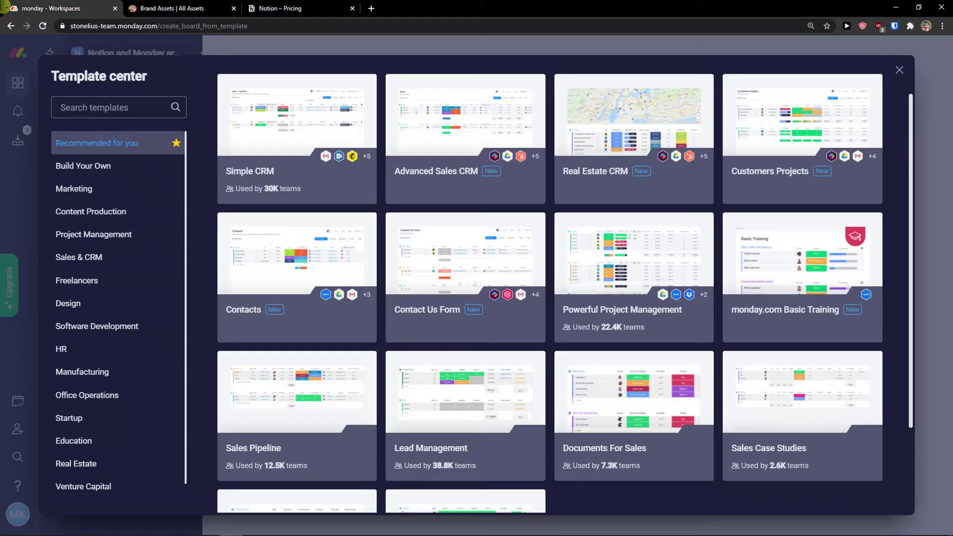
click(114, 217)
click(106, 240)
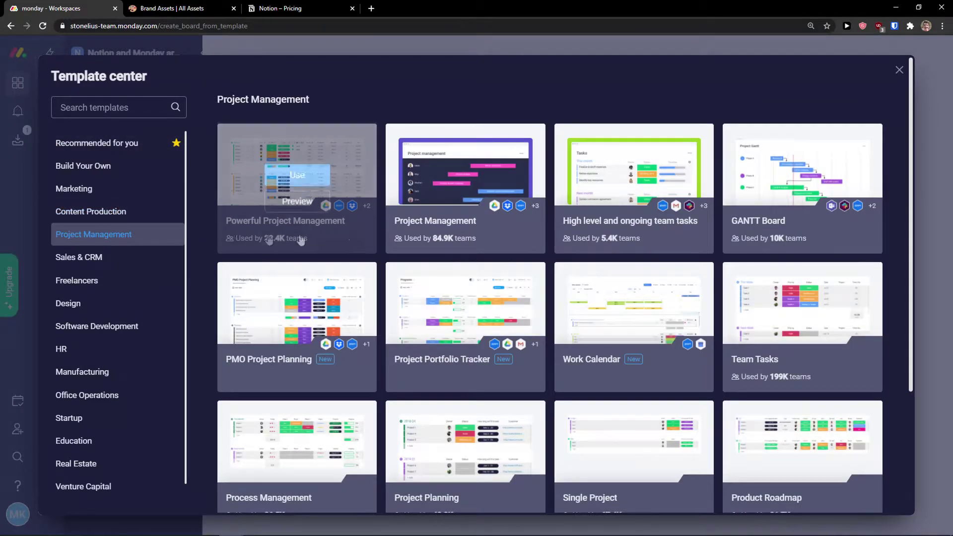
scroll(371, 235, down, 2)
click(79, 257)
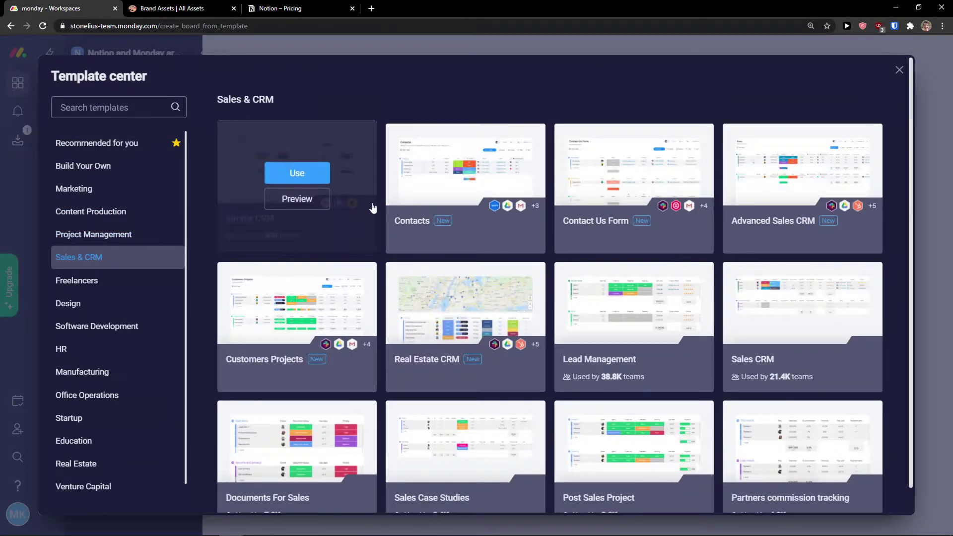
scroll(377, 208, down, 1)
click(171, 9)
Preview Notion's Life Wiki template under Personal and expand Product management.
scroll(804, 297, down, 2)
click(759, 384)
scroll(784, 357, down, 4)
scroll(784, 338, down, 1)
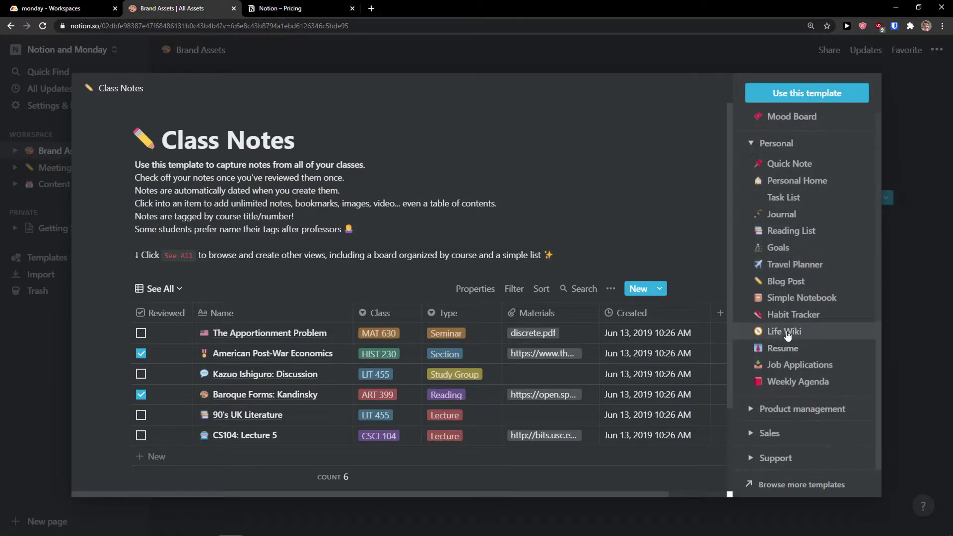
click(788, 332)
click(747, 411)
scroll(769, 392, down, 3)
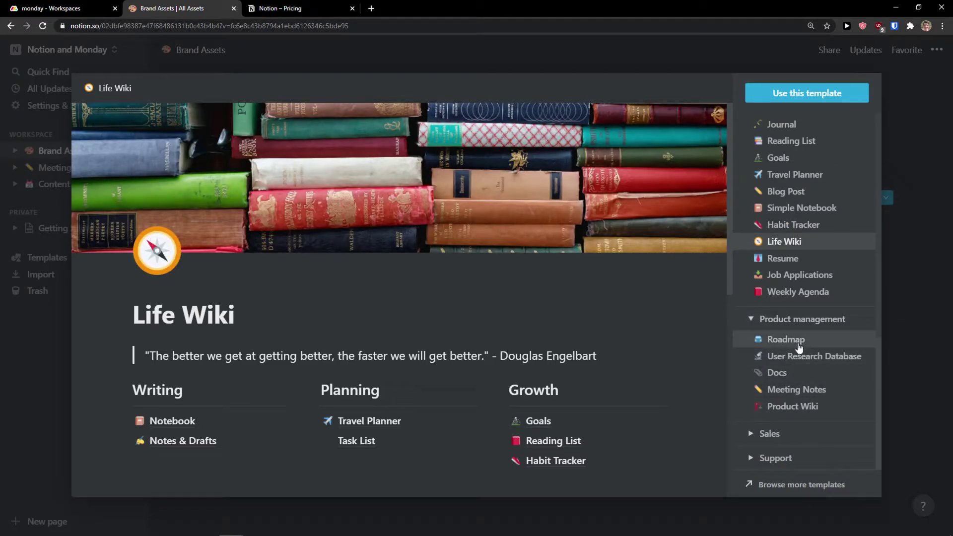
scroll(788, 362, up, 15)
scroll(789, 372, down, 12)
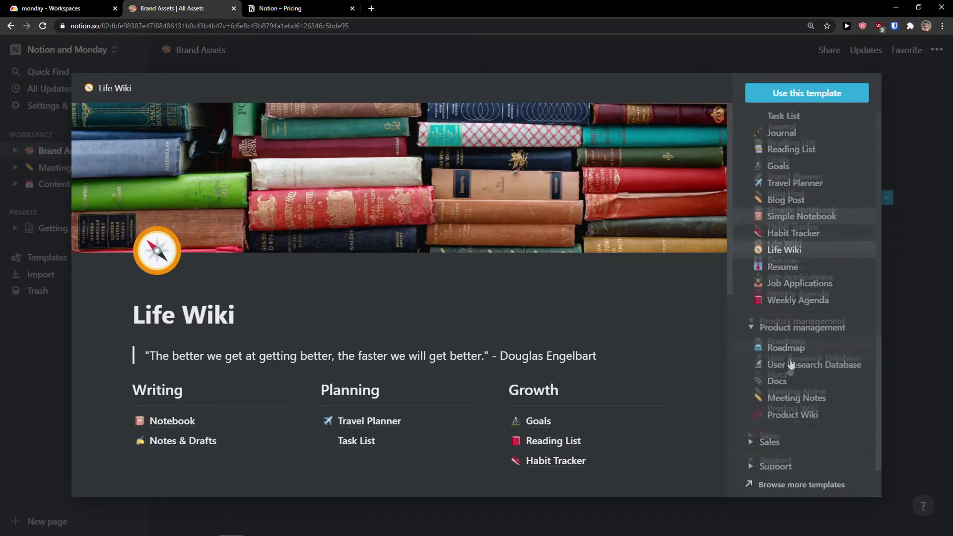
Preview the Sales Meeting Notes, Sales CRM, Sales Wiki and Competitive Analysis templates.
click(769, 438)
scroll(788, 397, down, 3)
click(791, 364)
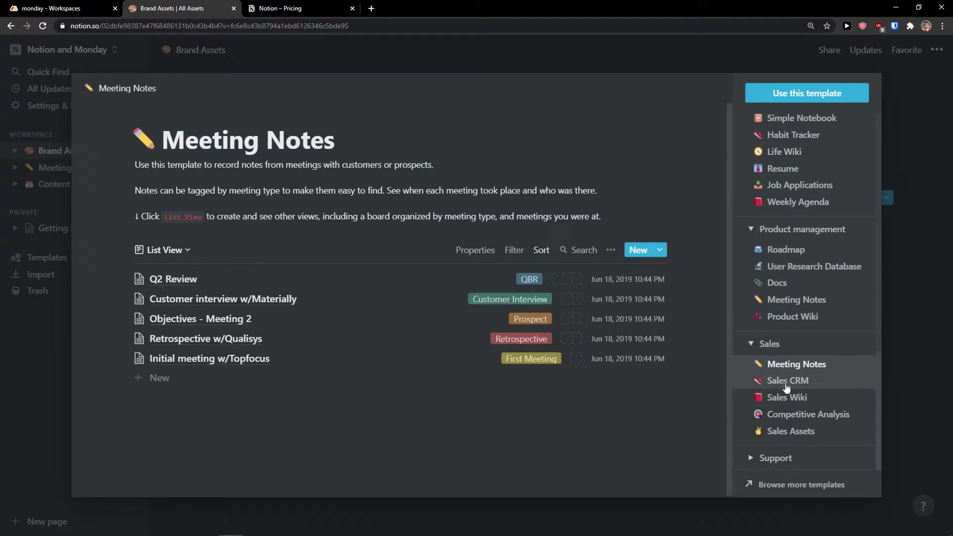
click(774, 380)
scroll(657, 355, down, 3)
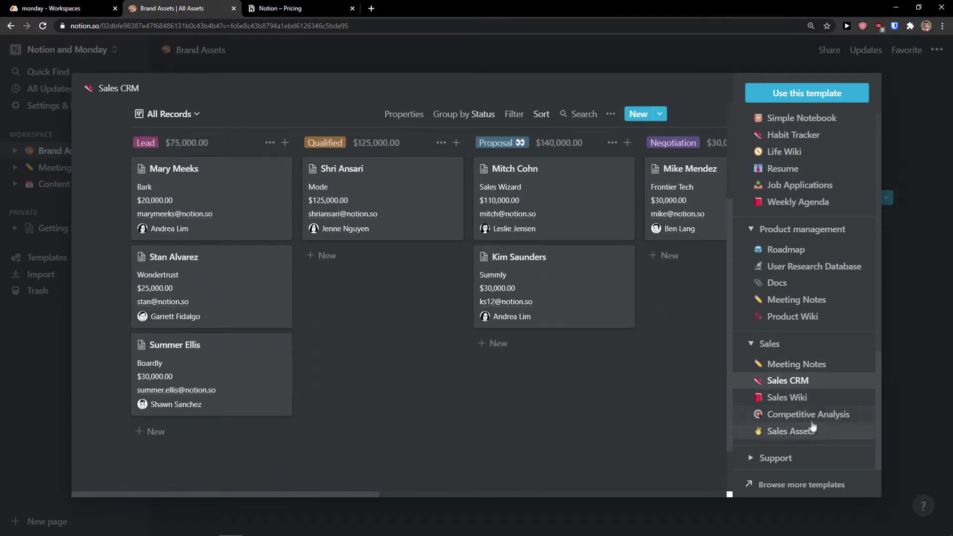
click(804, 398)
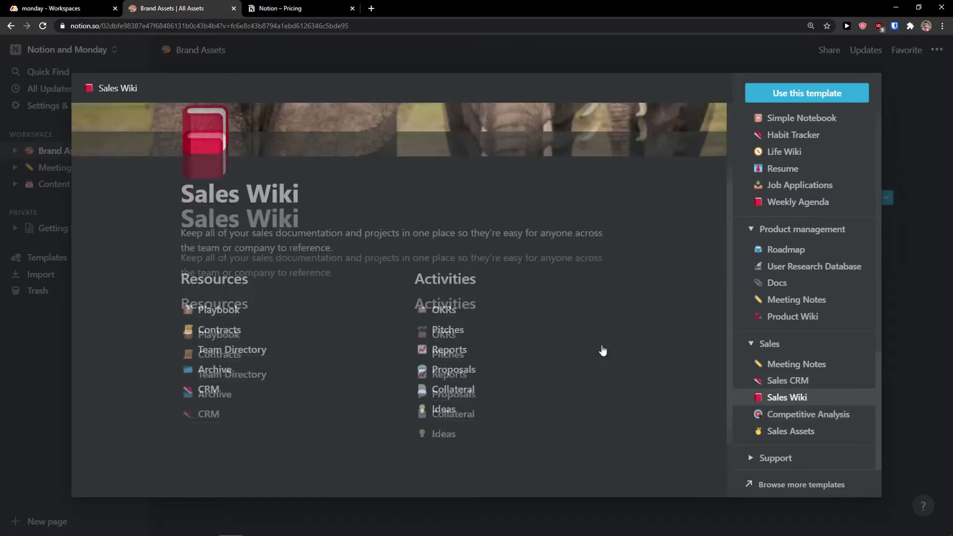
click(819, 415)
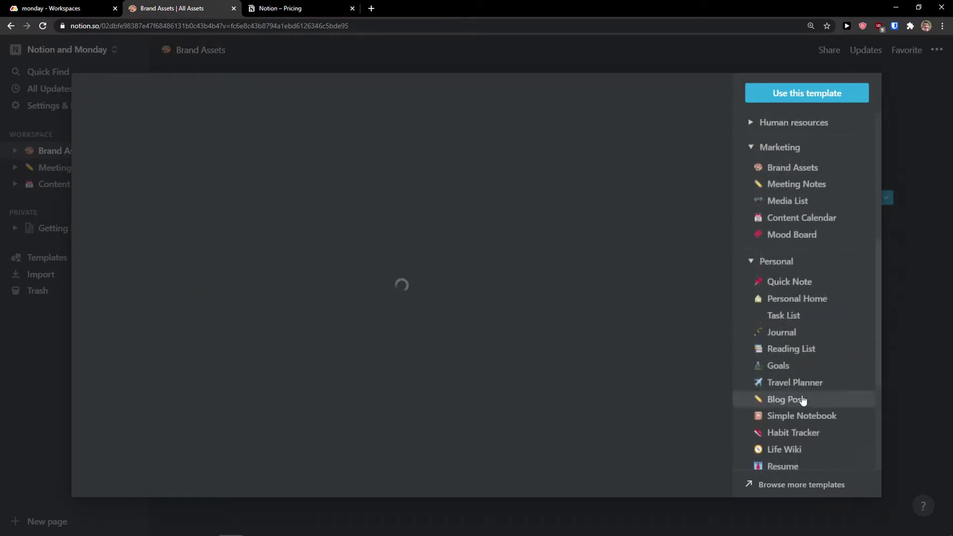
scroll(803, 400, up, 10)
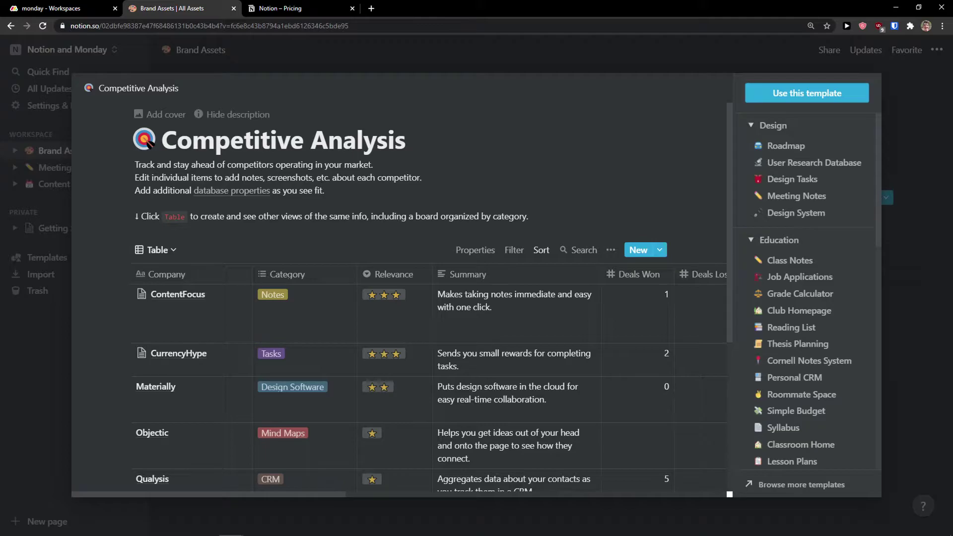
Start a monday.com board from the Freelancers Customers Requests template.
click(106, 9)
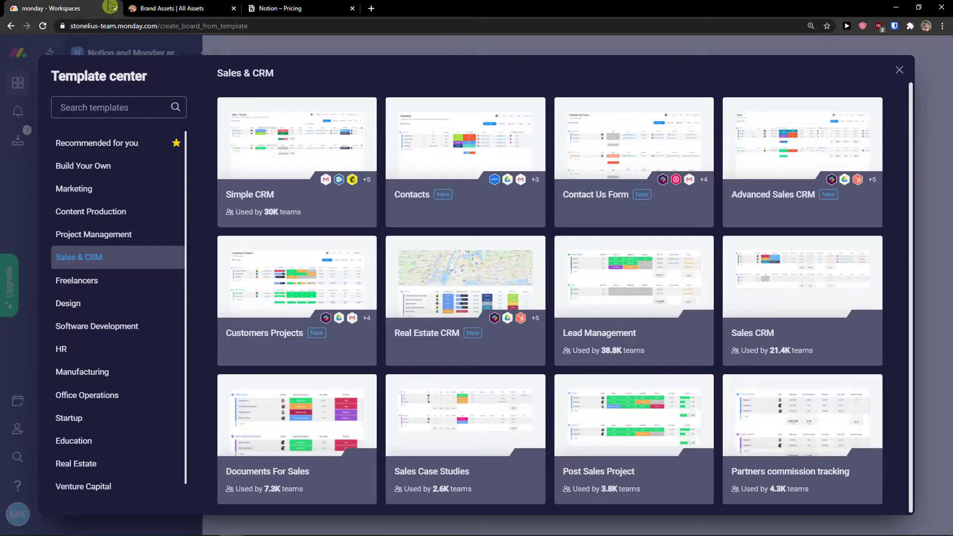
click(89, 279)
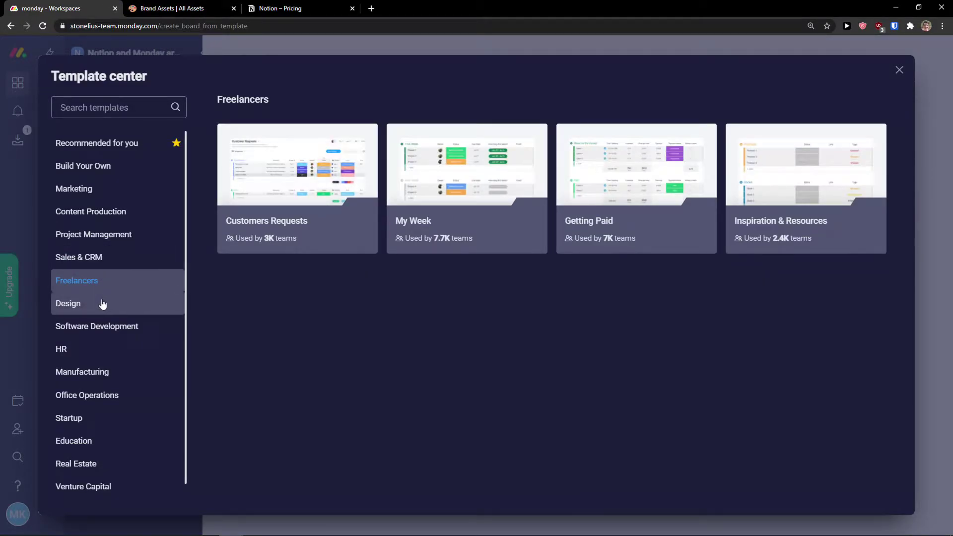
mouse_move(283, 198)
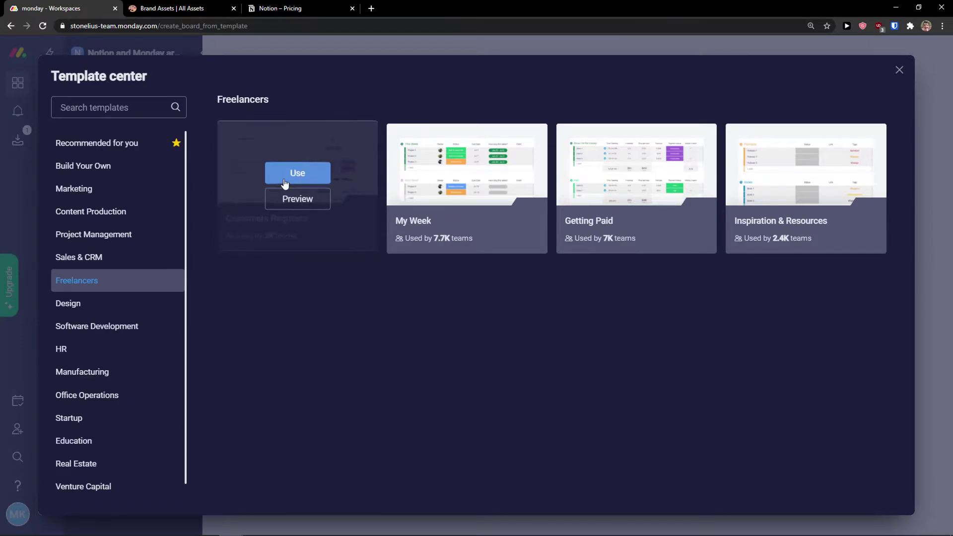
click(297, 173)
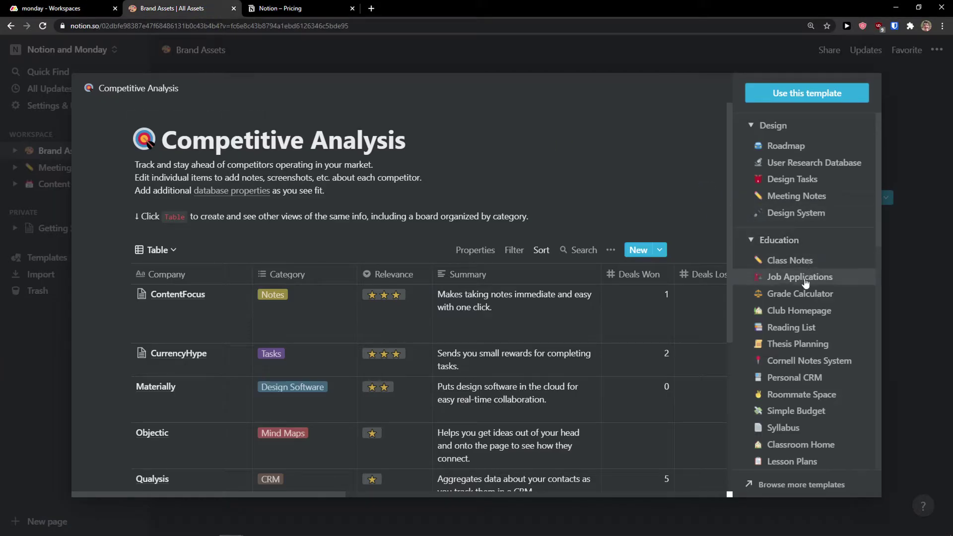
Add Notion's Engineering To-Do template to the workspace, then view monday's new Customer Requests board.
scroll(804, 282, down, 5)
click(792, 254)
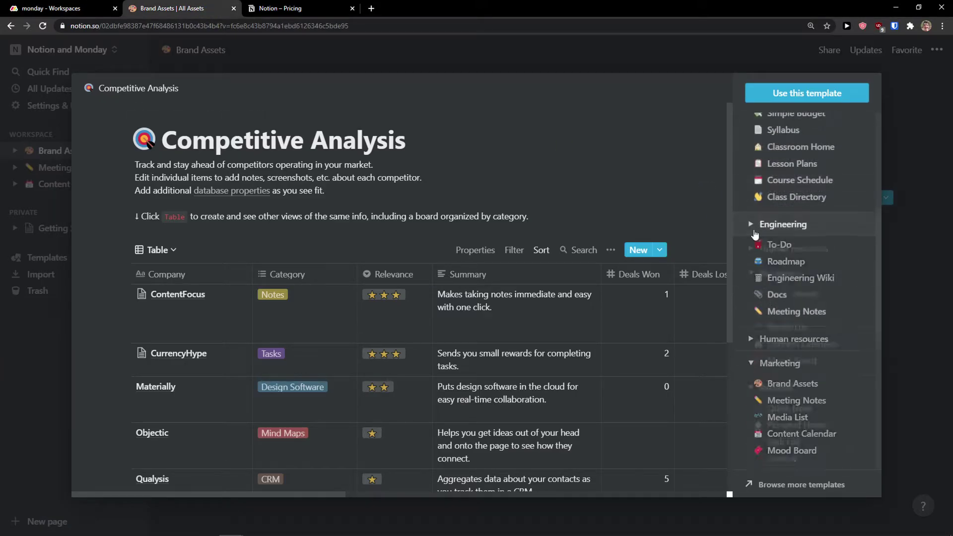
click(789, 245)
click(778, 94)
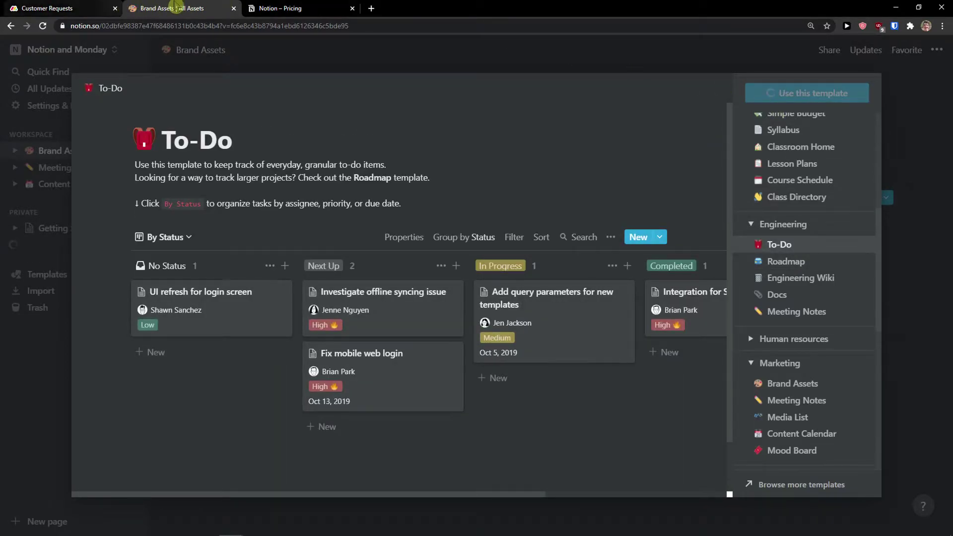
click(55, 8)
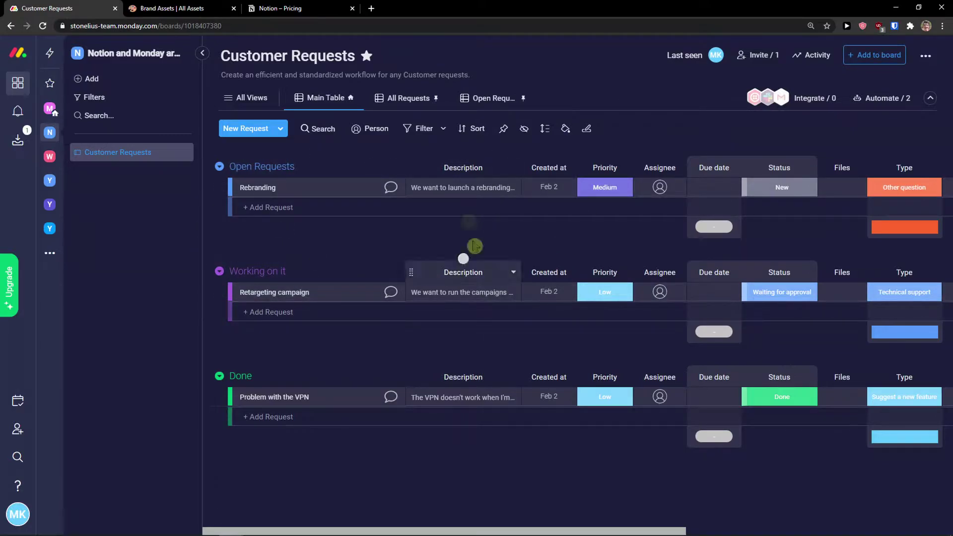
Switch back from monday's Customer Requests board to the Notion To-Do page with Ctrl+Tab.
key(ctrl+Tab)
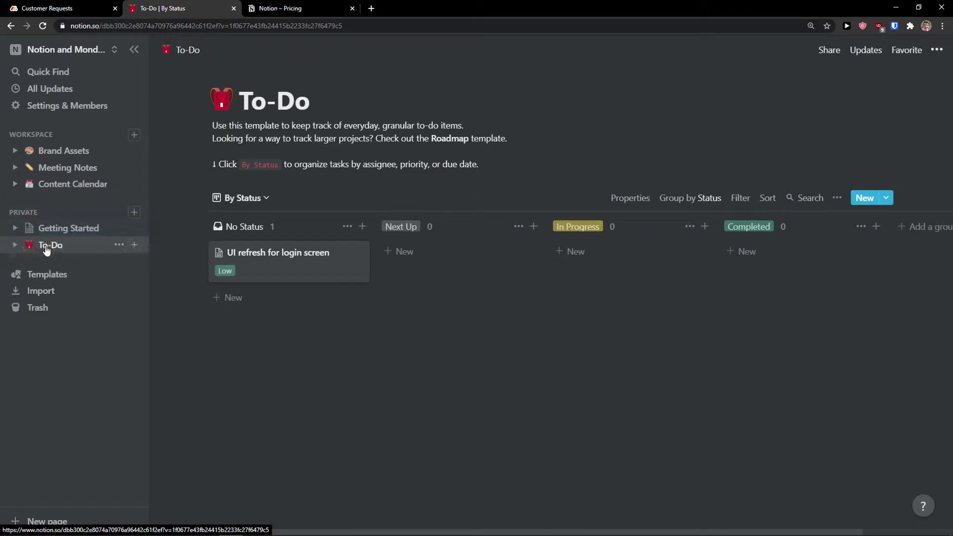
Delete the 'UI refresh for login screen' card from the To-Do board and open its views list.
click(358, 255)
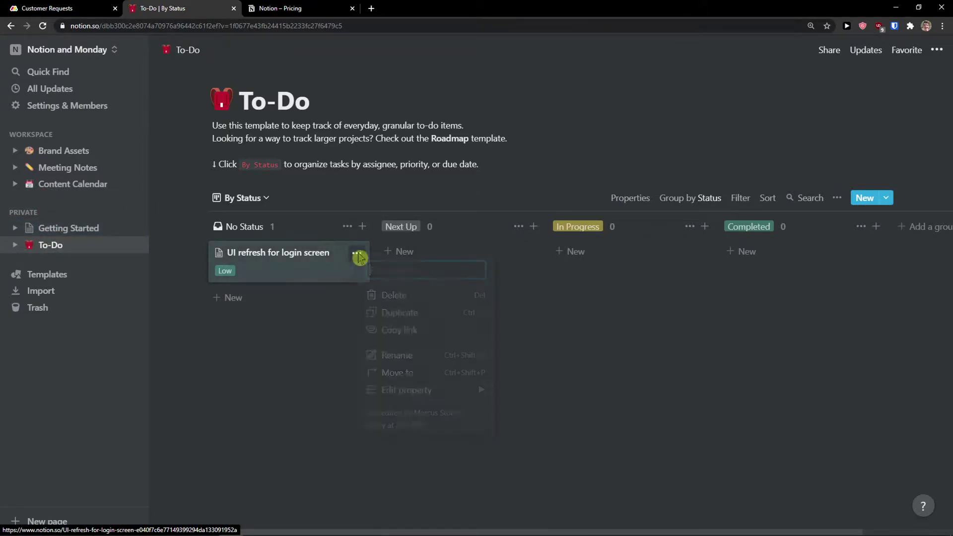
click(394, 295)
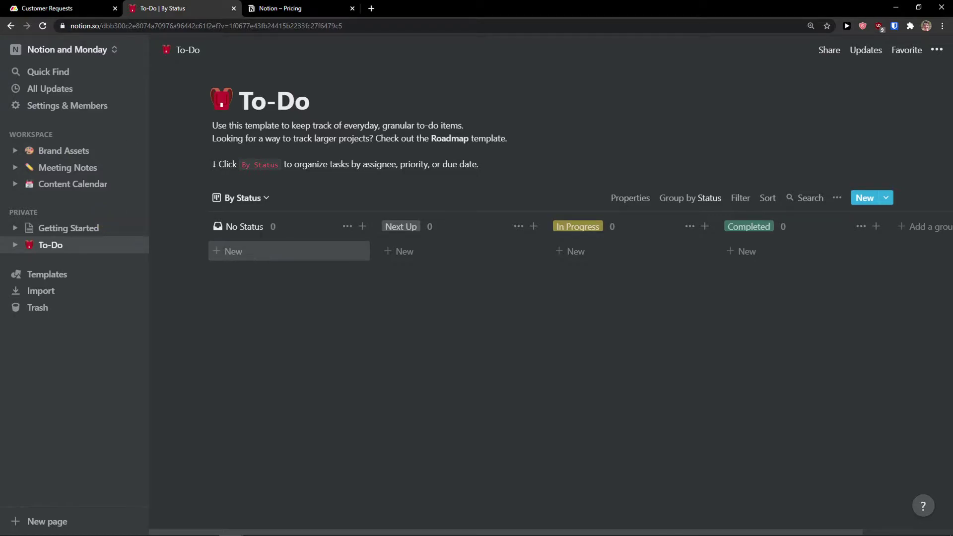
click(258, 198)
Add a 'Youtube Video' card under No Status on the To-Do board.
click(436, 312)
click(246, 253)
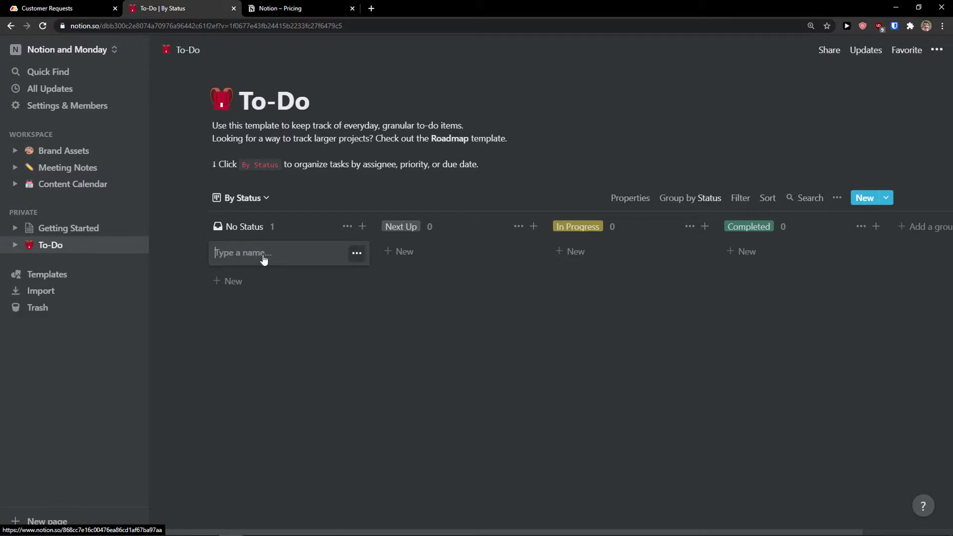
text(Youtub)
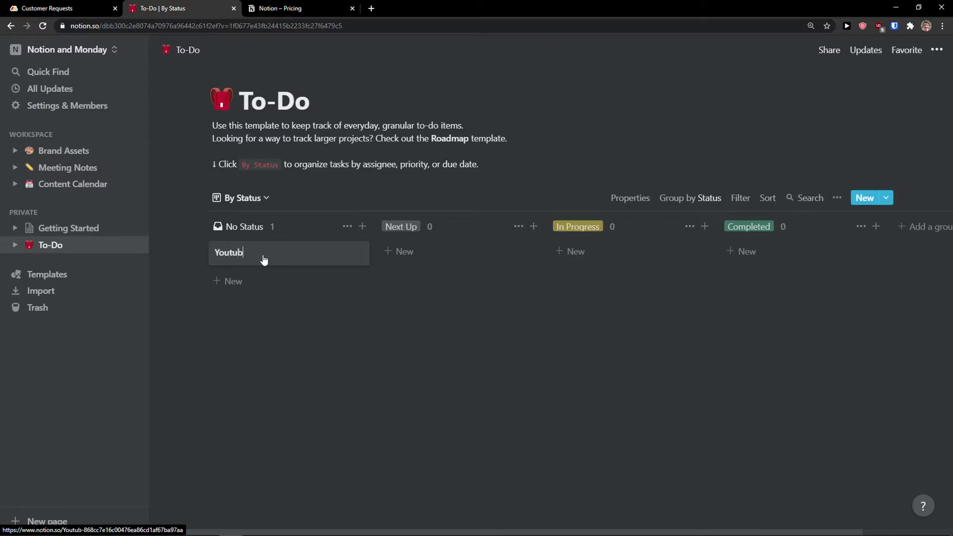
text(e Video)
key(Escape)
Open the Youtube Video card's page and start it with a blank body instead of a template.
click(263, 259)
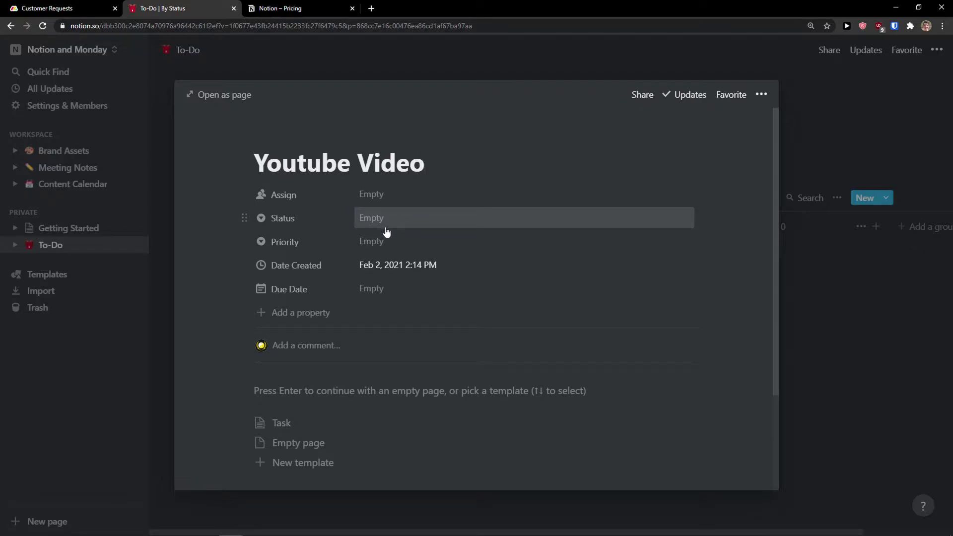
click(347, 210)
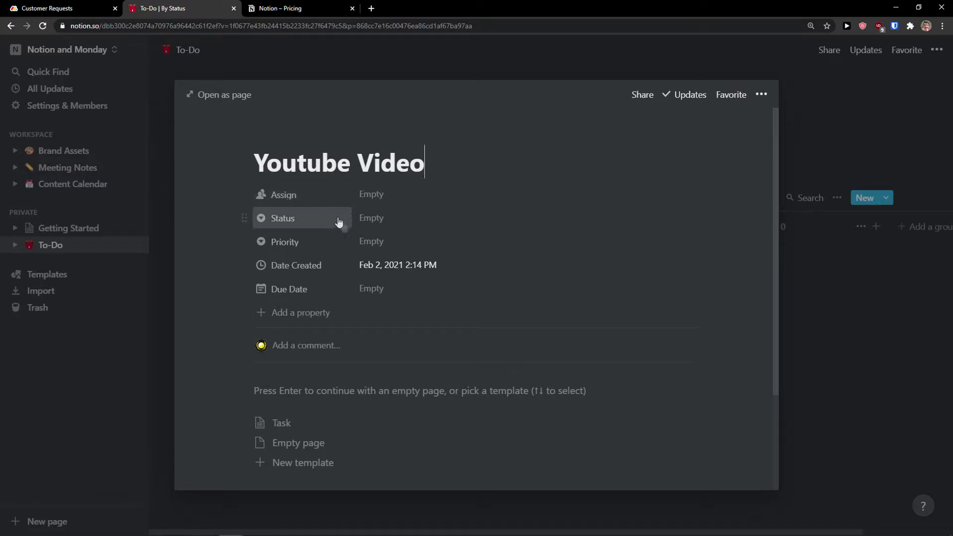
click(179, 96)
scroll(432, 233, down, 1)
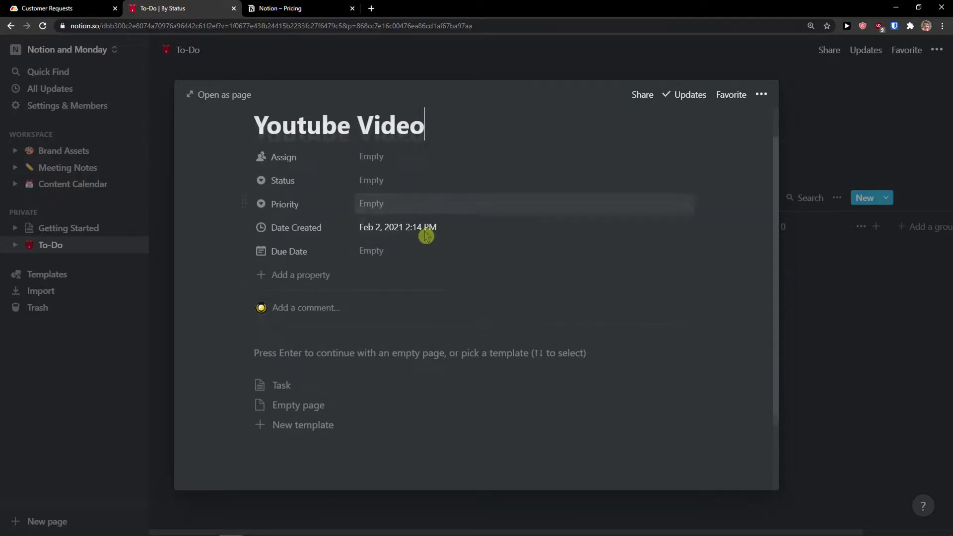
scroll(377, 199, down, 1)
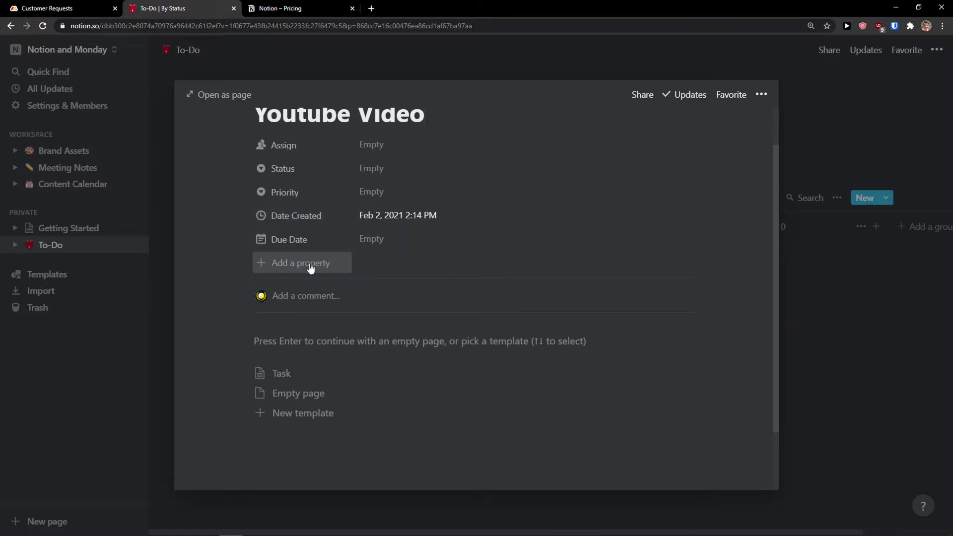
click(361, 350)
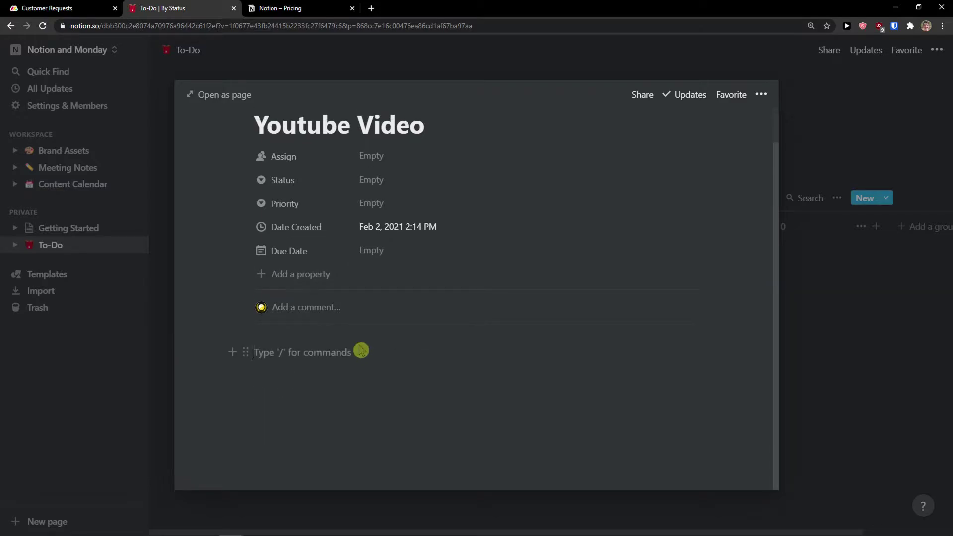
Insert a 'Table - Full page' with /table in the task, then reopen Youtube Video from To-Do.
text(/)
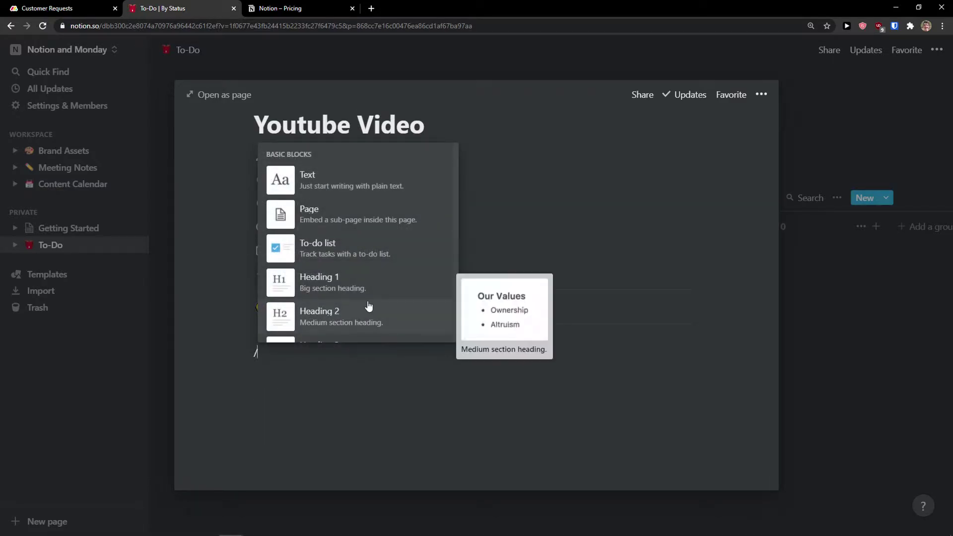
text(table)
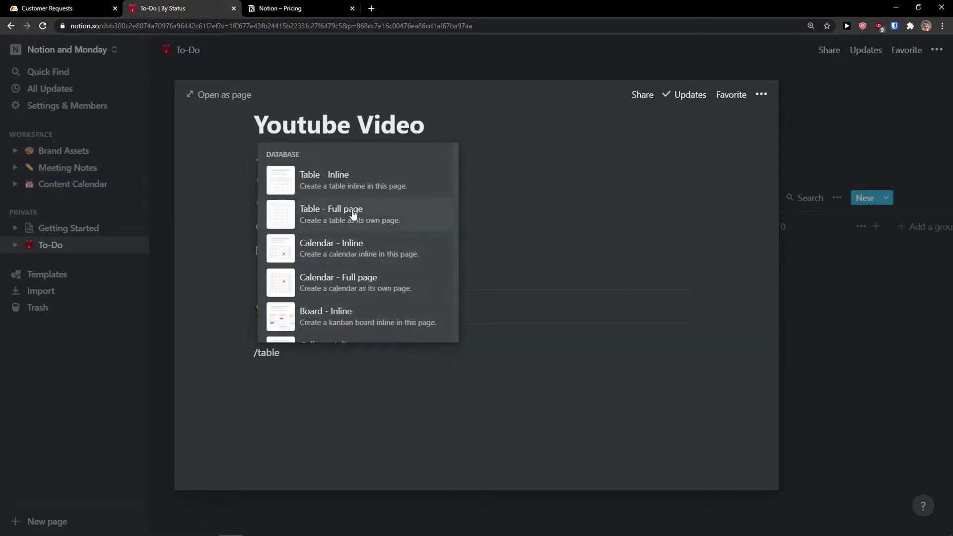
scroll(368, 208, down, 2)
scroll(369, 204, down, 3)
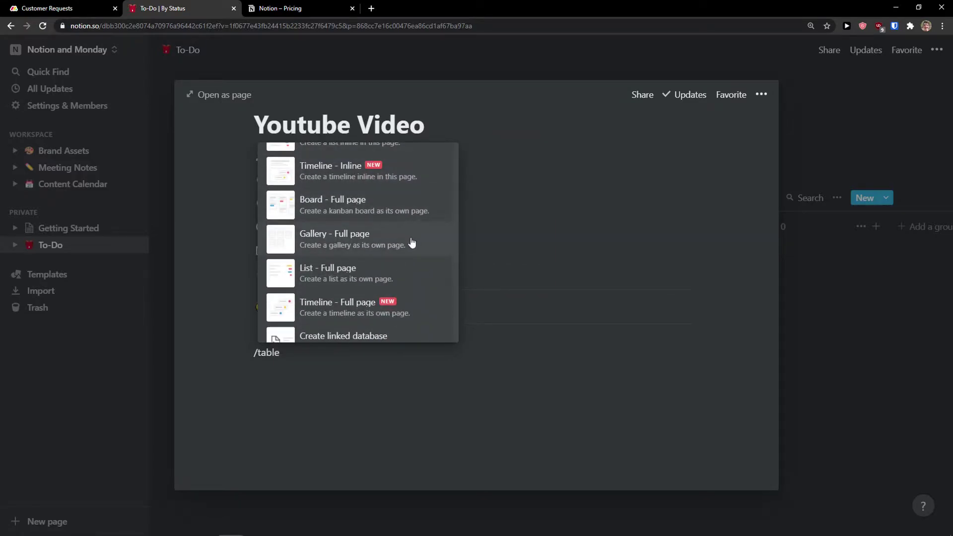
scroll(377, 313, down, 1)
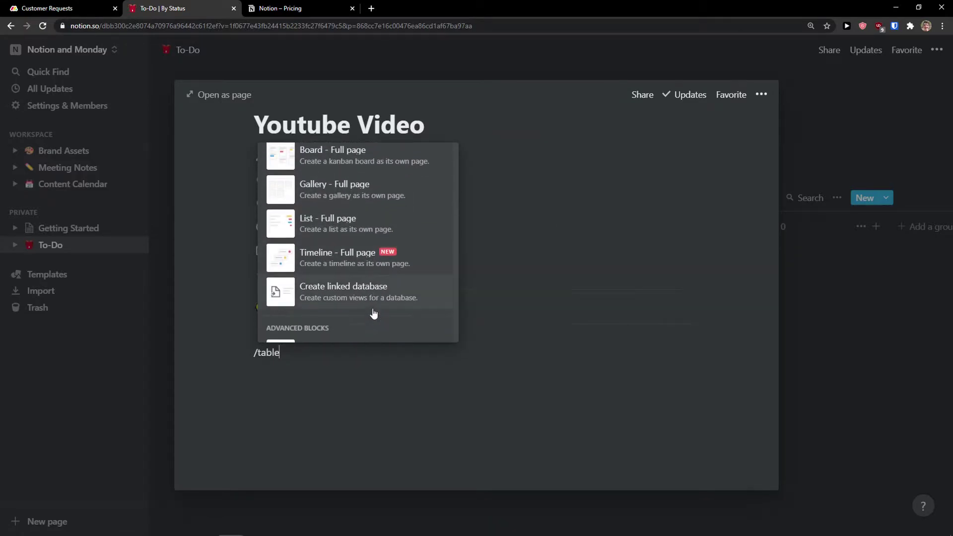
scroll(368, 261, up, 5)
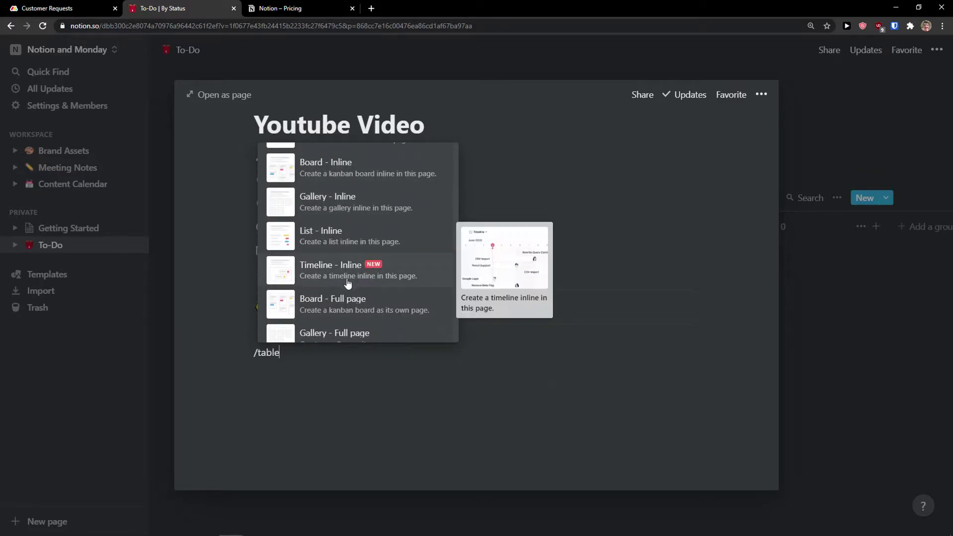
scroll(344, 282, up, 3)
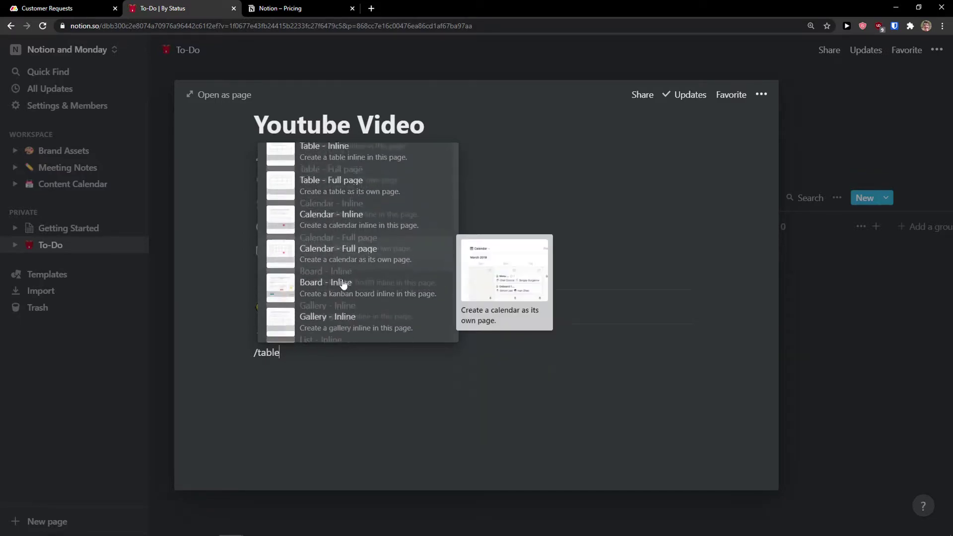
scroll(344, 281, down, 5)
scroll(350, 278, up, 4)
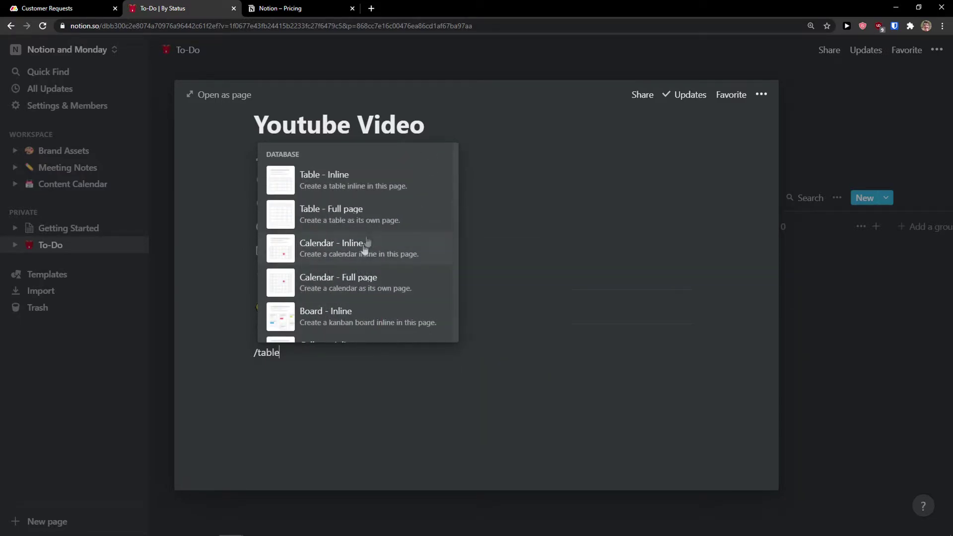
click(373, 225)
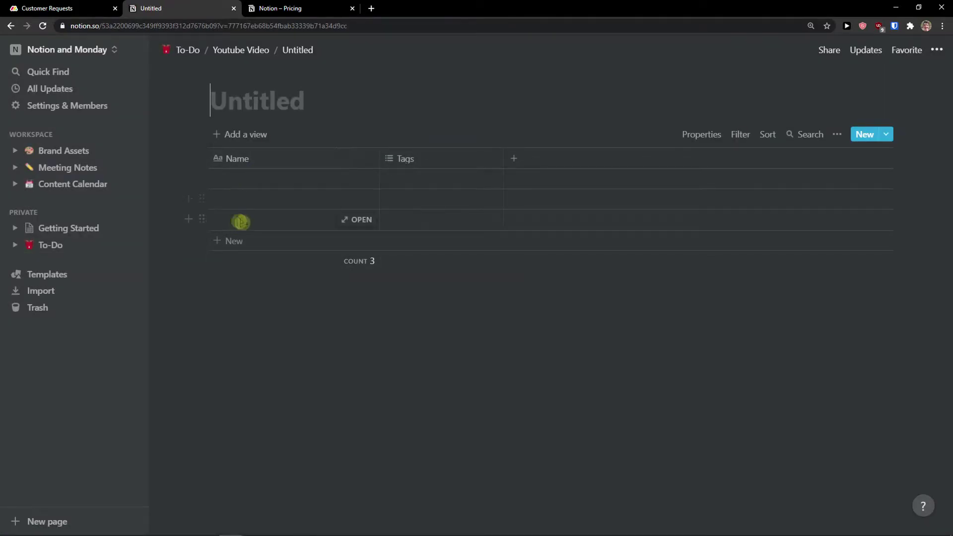
click(64, 244)
click(285, 259)
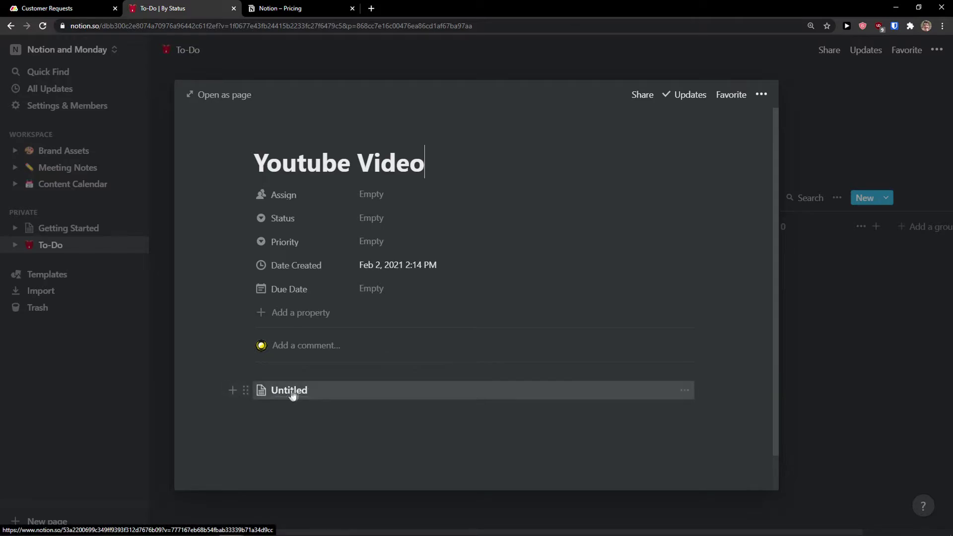
Delete the full-page Untitled table and insert a 'Table - Inline' via /table instead.
click(684, 390)
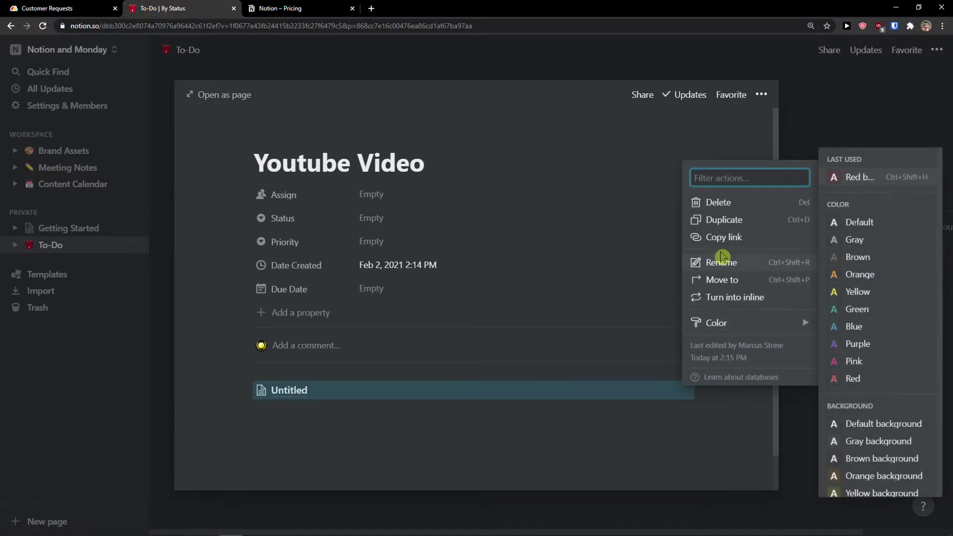
click(725, 209)
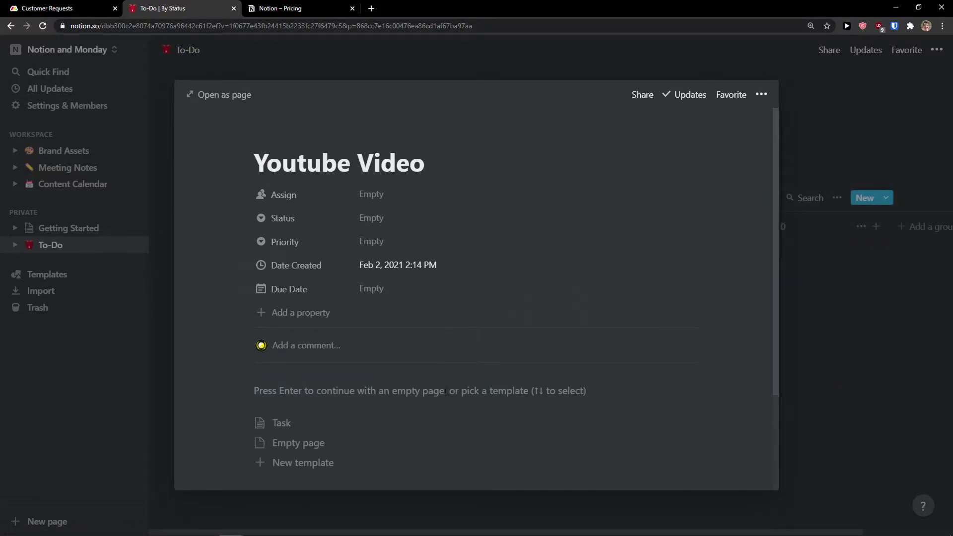
click(447, 397)
text(/table)
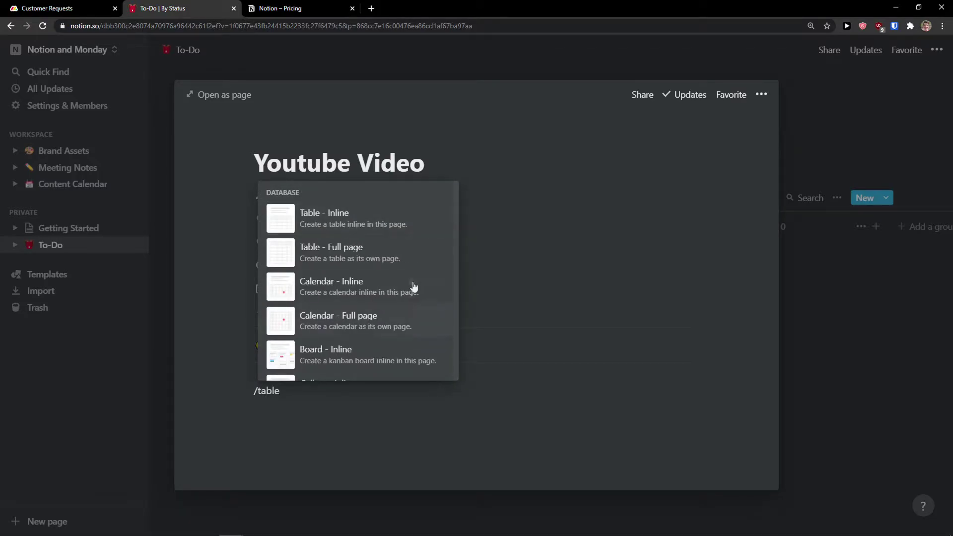
click(379, 221)
Close the Youtube Video task and switch to monday.com's Customer Requests board.
scroll(423, 364, down, 2)
scroll(500, 379, up, 2)
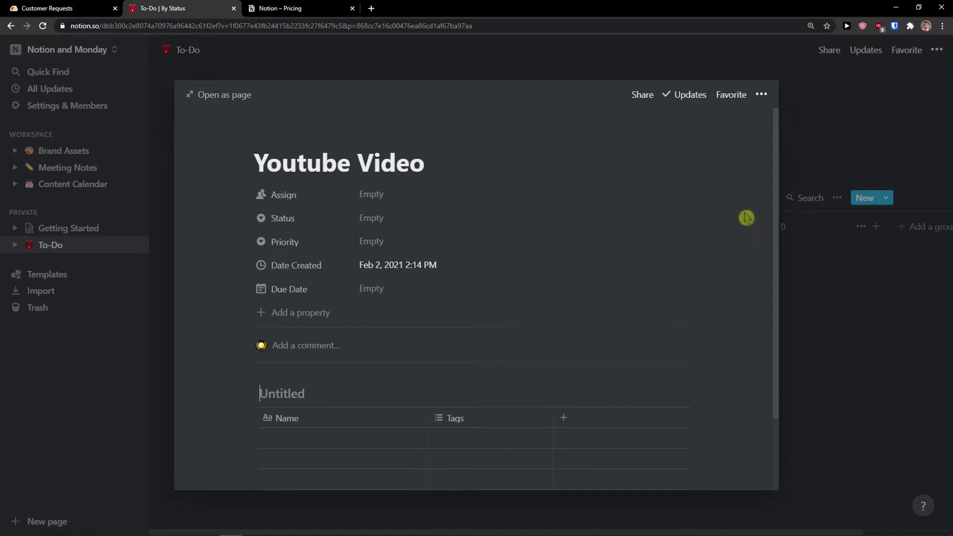
scroll(735, 208, down, 2)
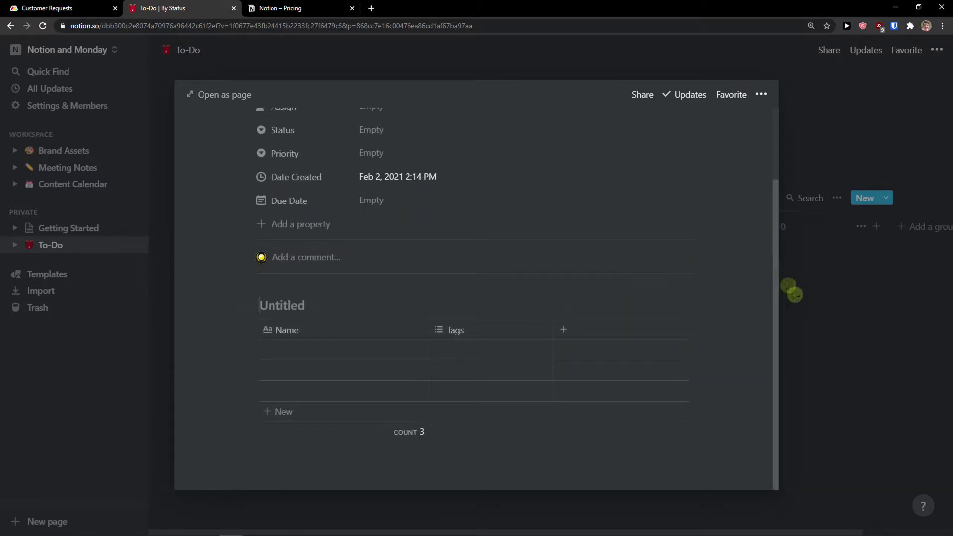
click(823, 329)
click(108, 7)
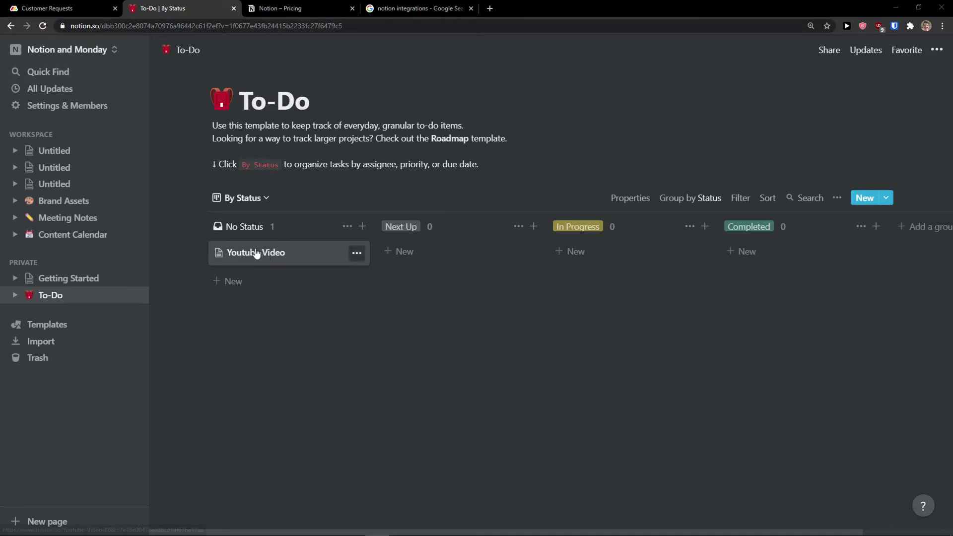
Drag the Youtube Video card into Next Up and return to monday.com's Customer Requests board.
mouse_move(259, 253)
mouse_down()
mouse_move(795, 253)
mouse_move(540, 251)
mouse_move(389, 266)
mouse_move(575, 263)
mouse_move(256, 253)
mouse_up()
click(87, 6)
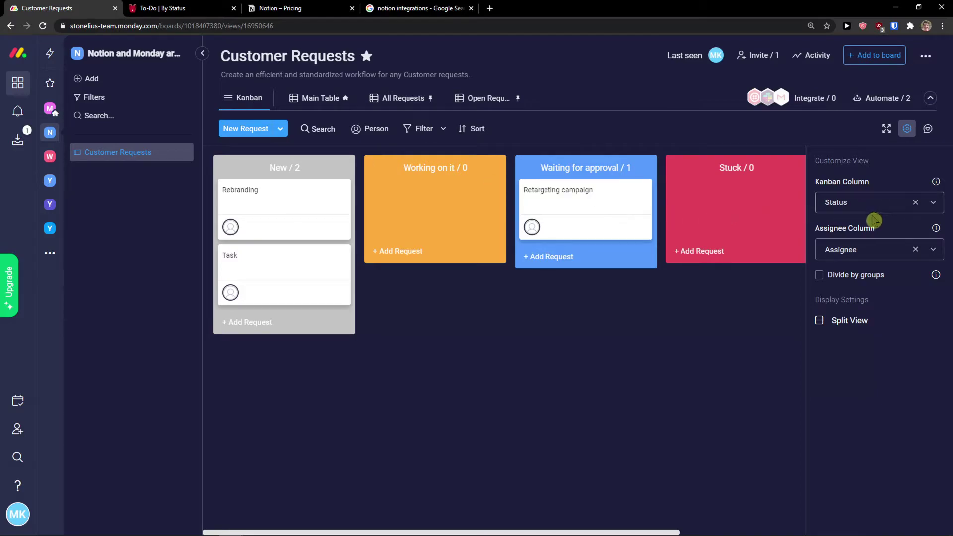
Keep the Kanban grouped by Status and briefly open, resize, then close the request table pane.
click(932, 204)
click(932, 206)
click(850, 321)
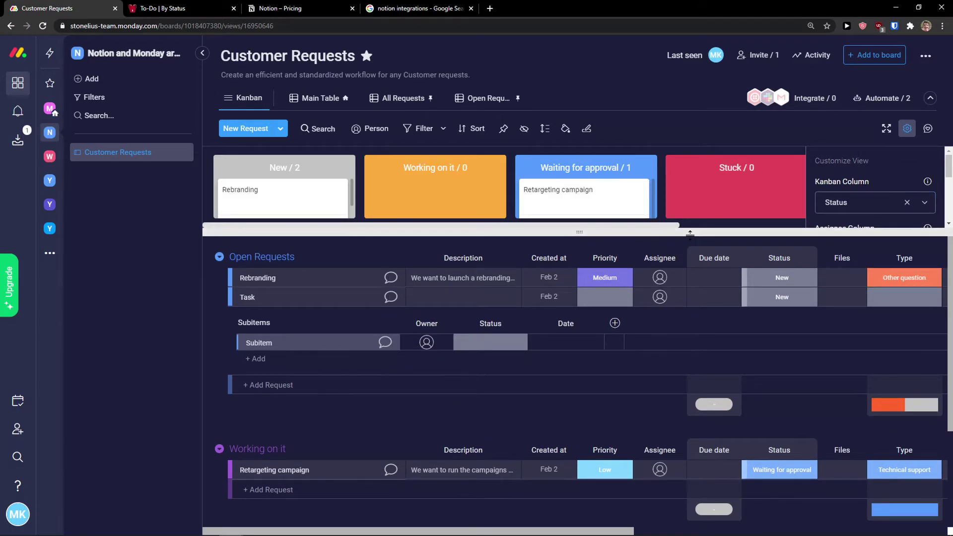
drag(692, 242, 692, 463)
click(854, 320)
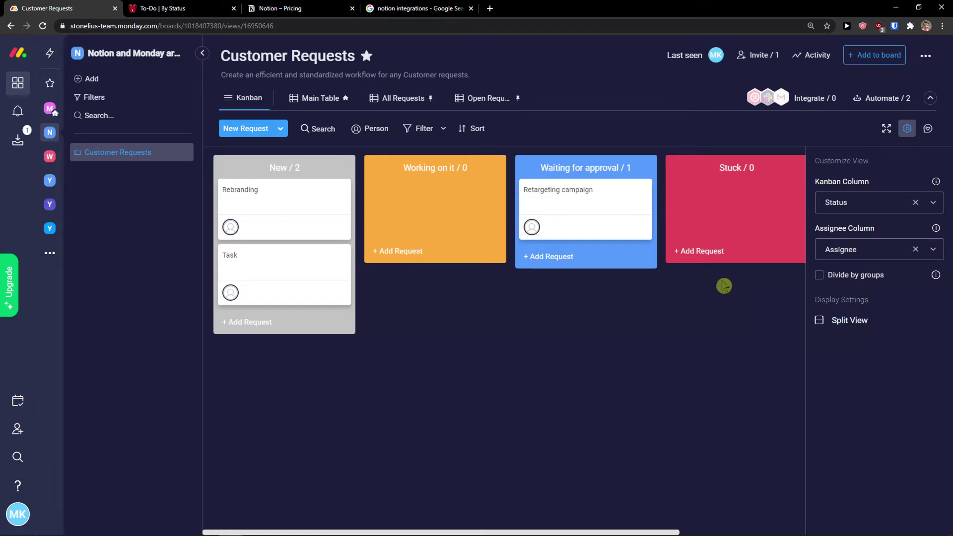
Add a 'This is request' card under New and drag it into Working on it.
click(252, 321)
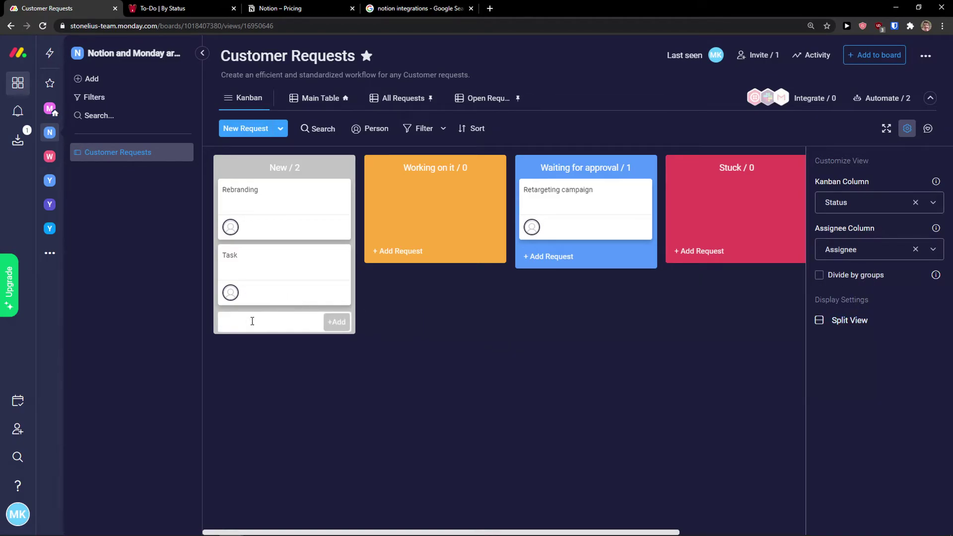
text(This is request)
key(Return)
drag(291, 334, 427, 223)
Close the Notion pricing tab and drag the This is request card into Done.
click(293, 7)
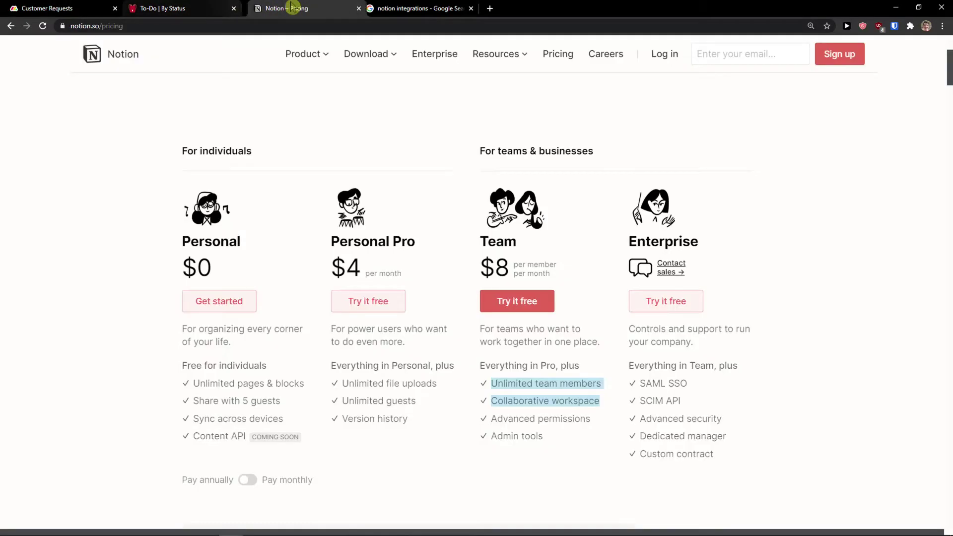
middle_click(293, 7)
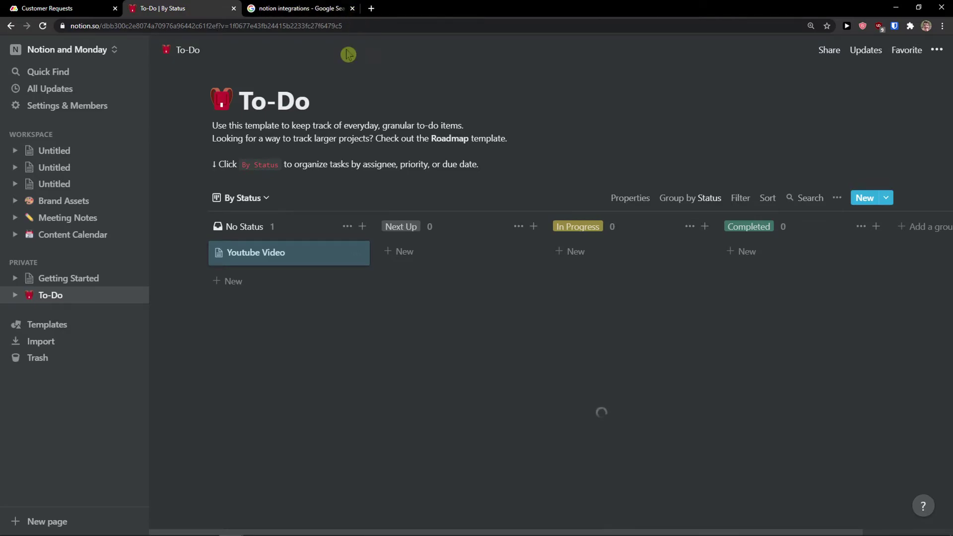
drag(427, 222, 298, 205)
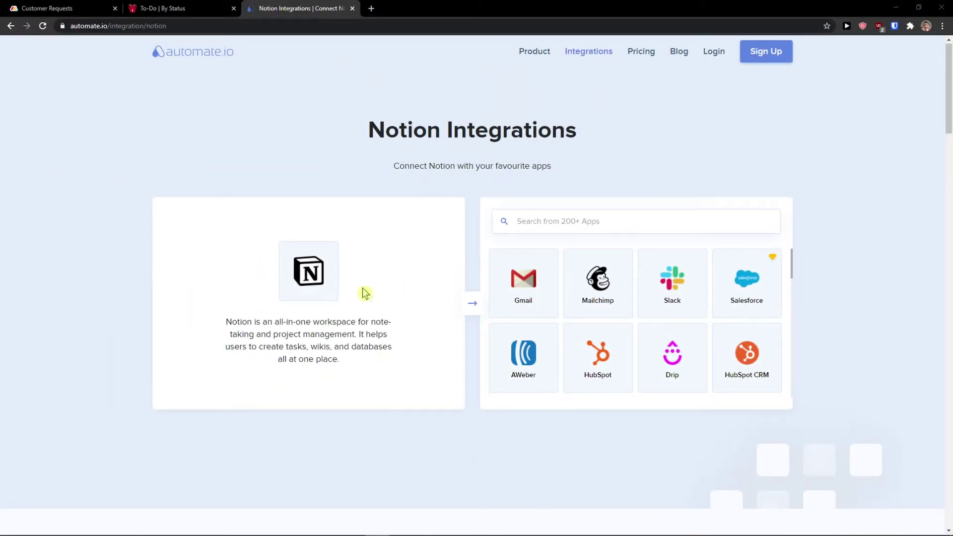
Go back to the search results, browse Zapier's Notion Integrations page, then return to Customer Requests.
scroll(470, 326, down, 2)
scroll(523, 213, down, 3)
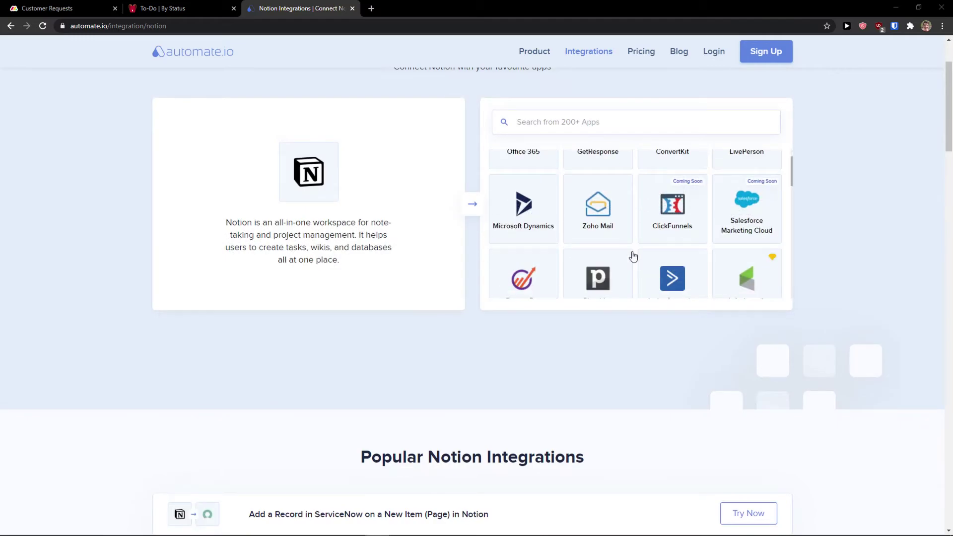
click(11, 26)
scroll(80, 208, down, 8)
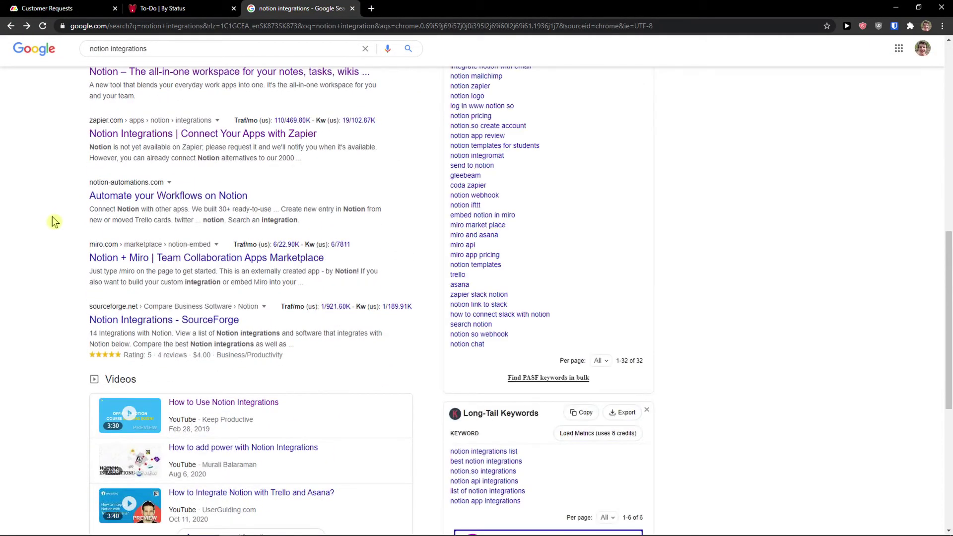
scroll(53, 219, up, 3)
click(121, 283)
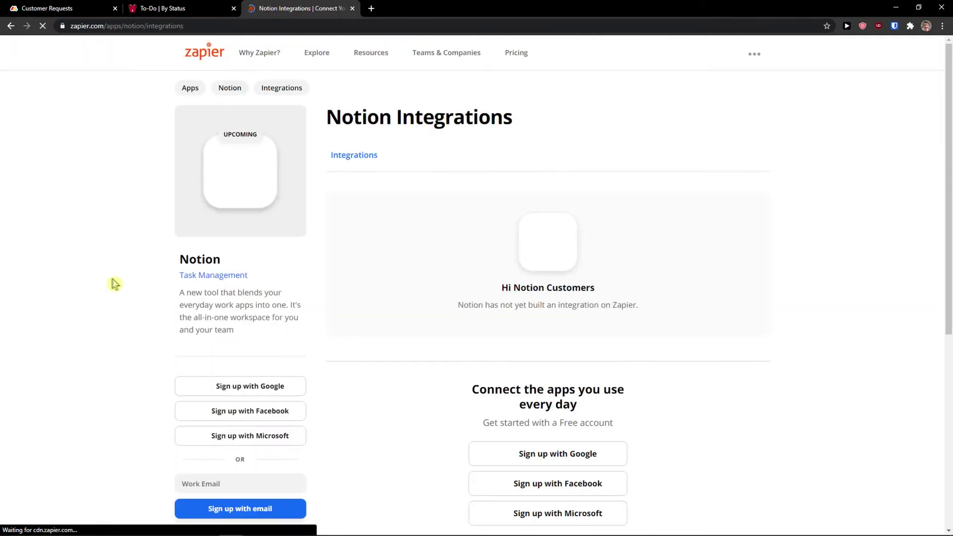
scroll(108, 278, down, 6)
scroll(106, 268, up, 8)
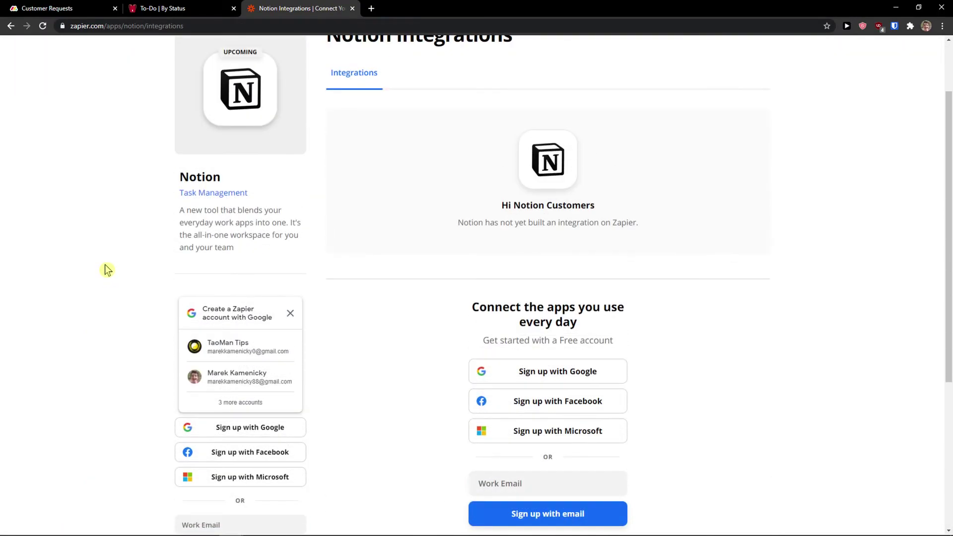
click(66, 8)
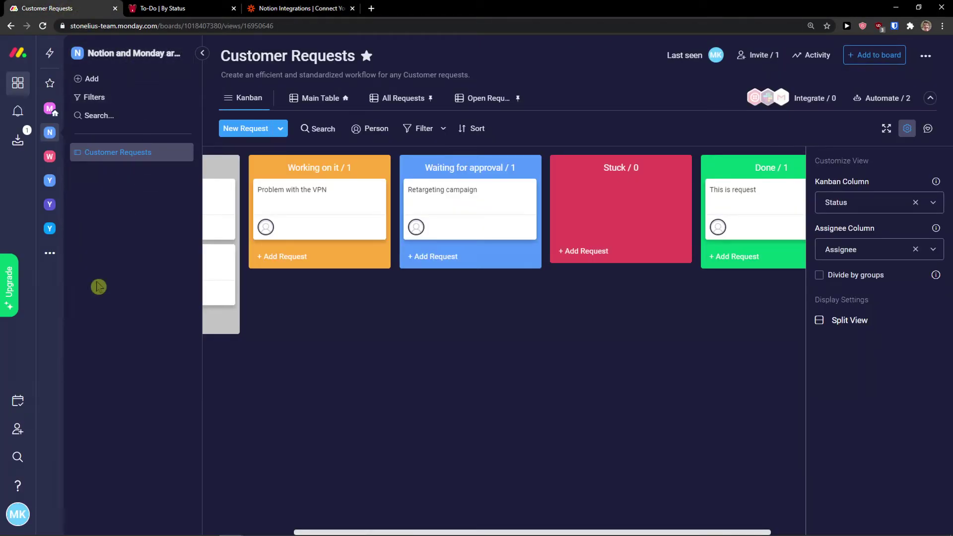
Browse monday.com's Integrations Center app listings from the account menu, then open a new browser tab.
click(18, 514)
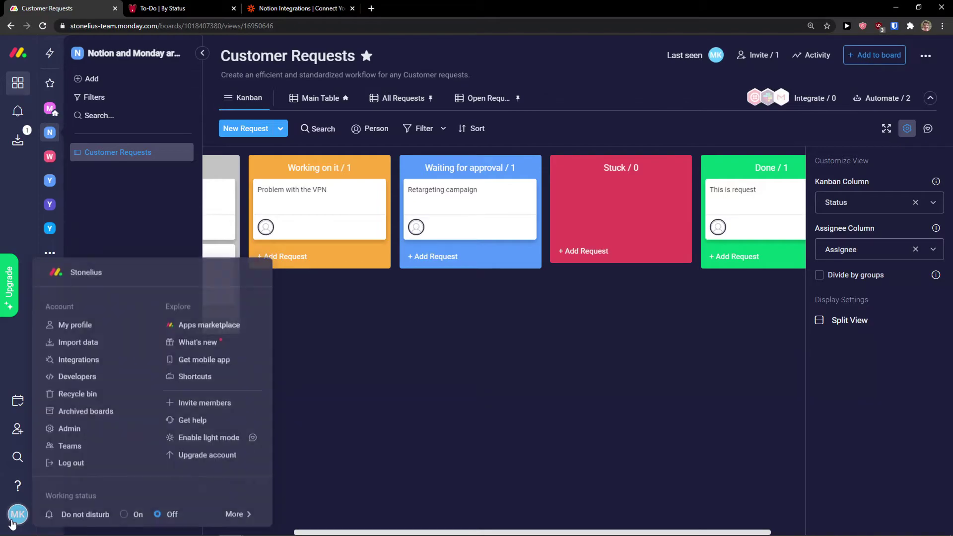
click(79, 358)
scroll(119, 392, down, 3)
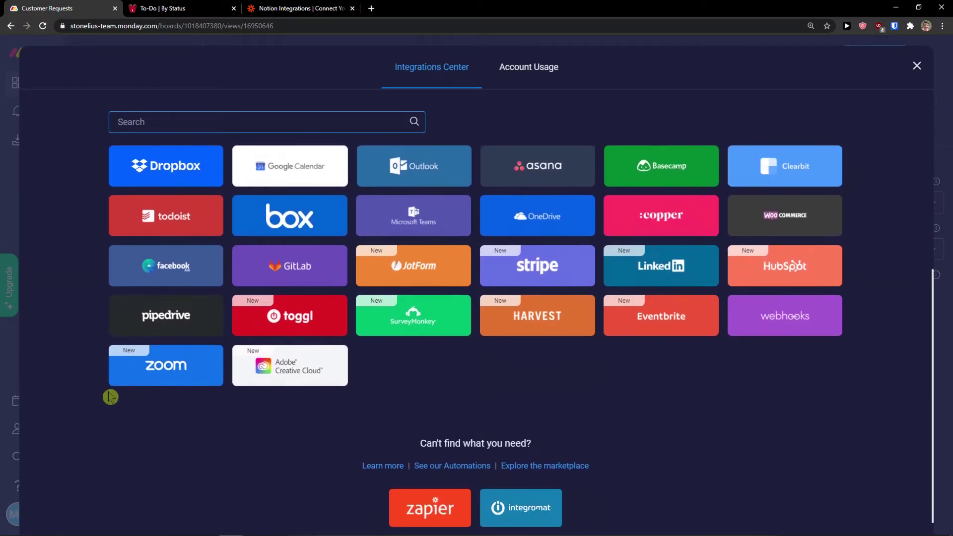
scroll(264, 447, up, 2)
scroll(290, 412, up, 1)
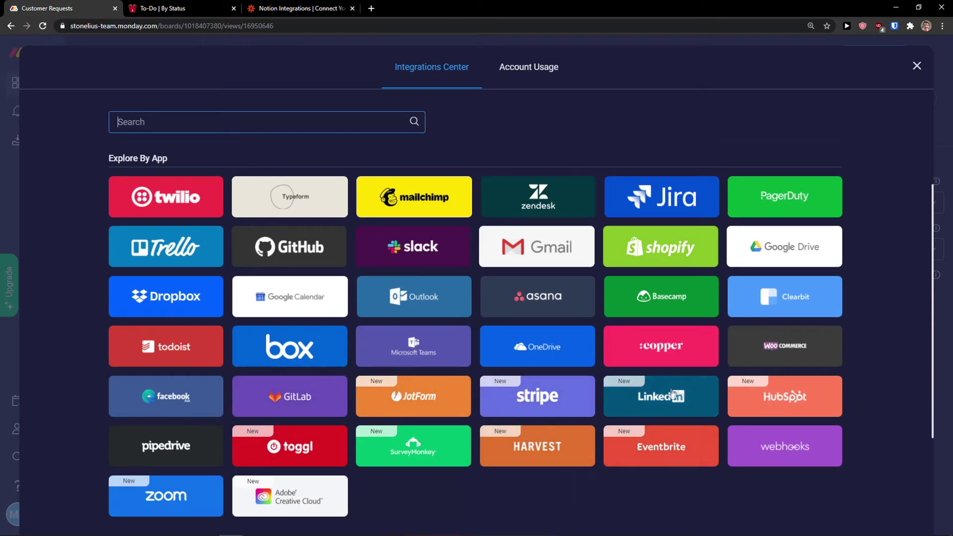
scroll(600, 453, down, 2)
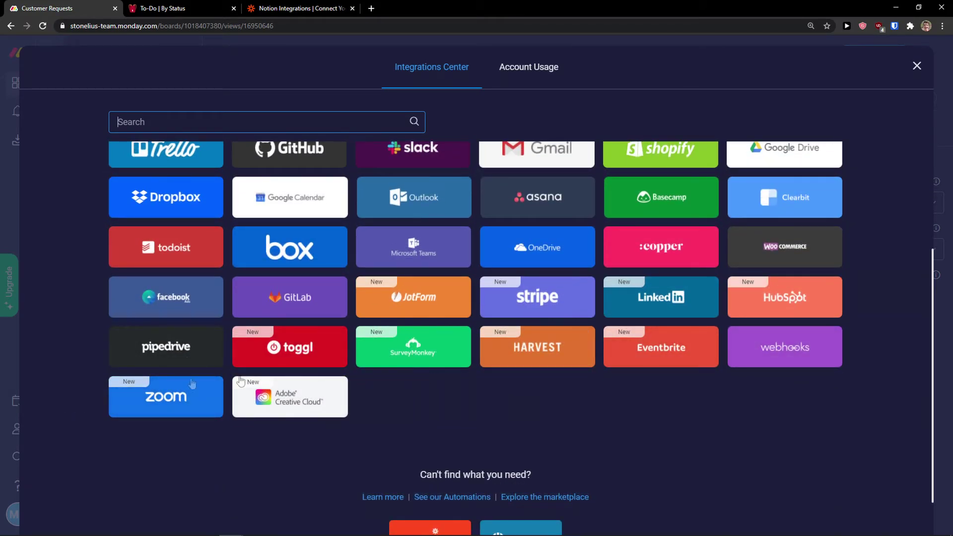
scroll(310, 392, up, 3)
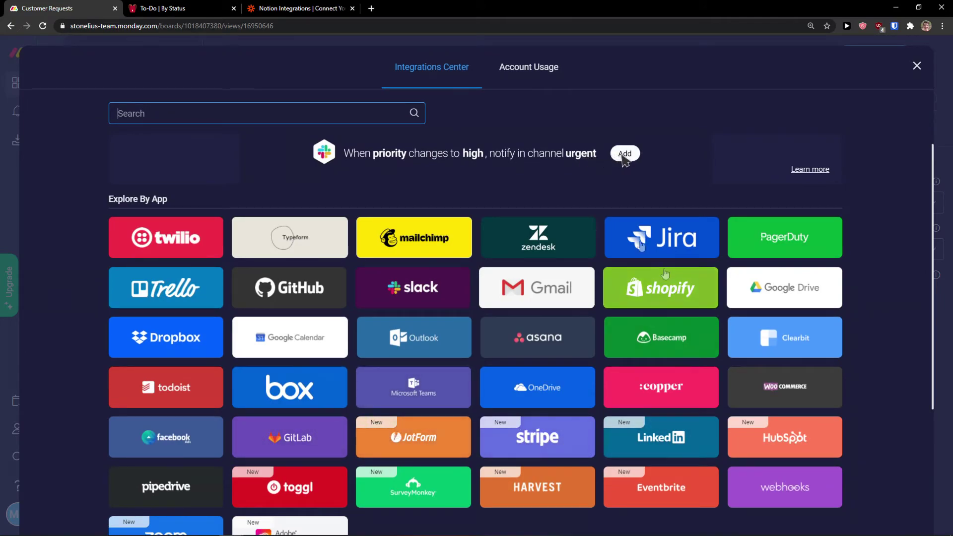
click(371, 11)
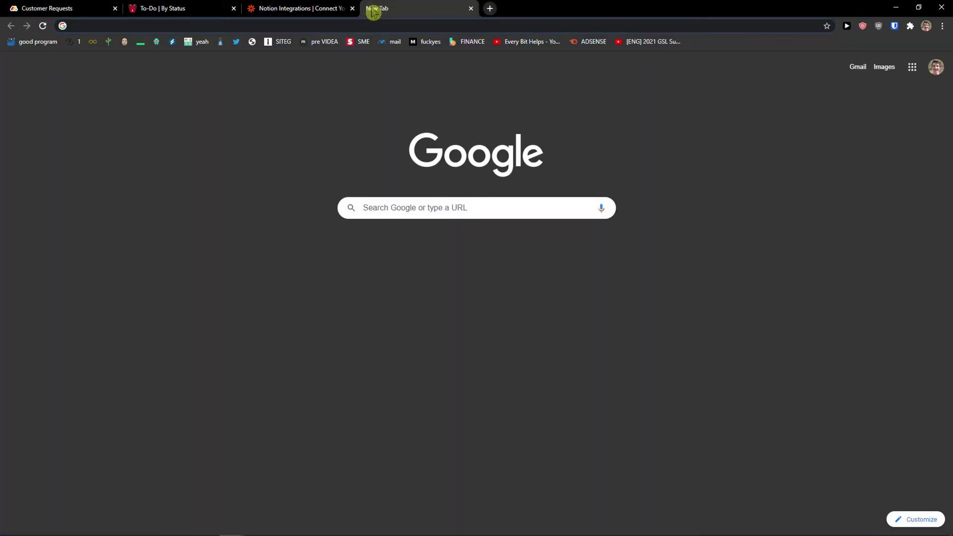
Search the web for 'google play' and open the Google Play store, allowing the blocked page.
text(google )
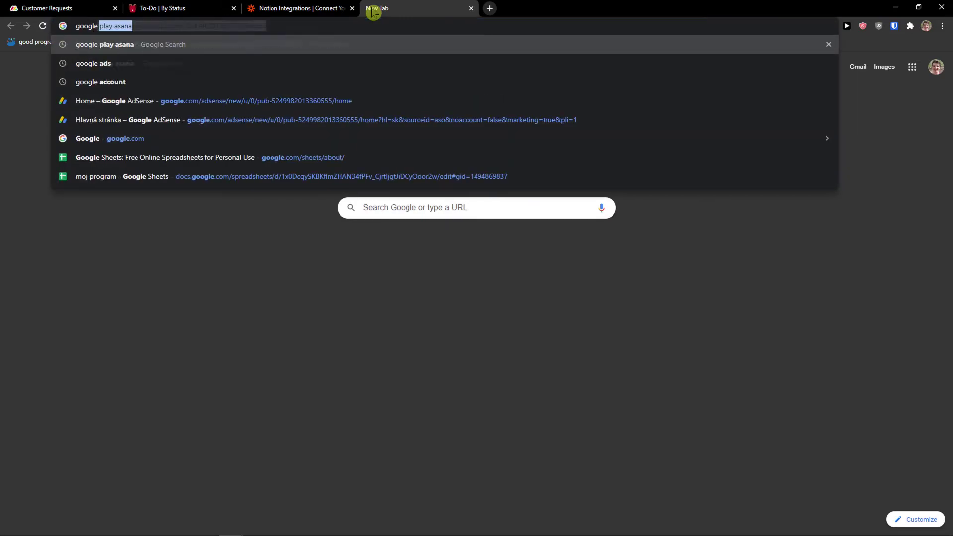
text(play)
key(Return)
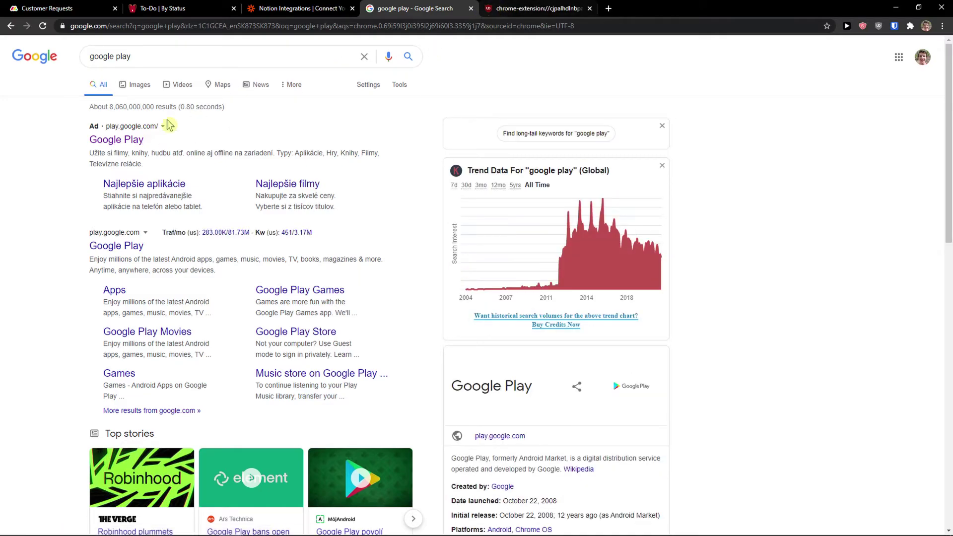
click(116, 139)
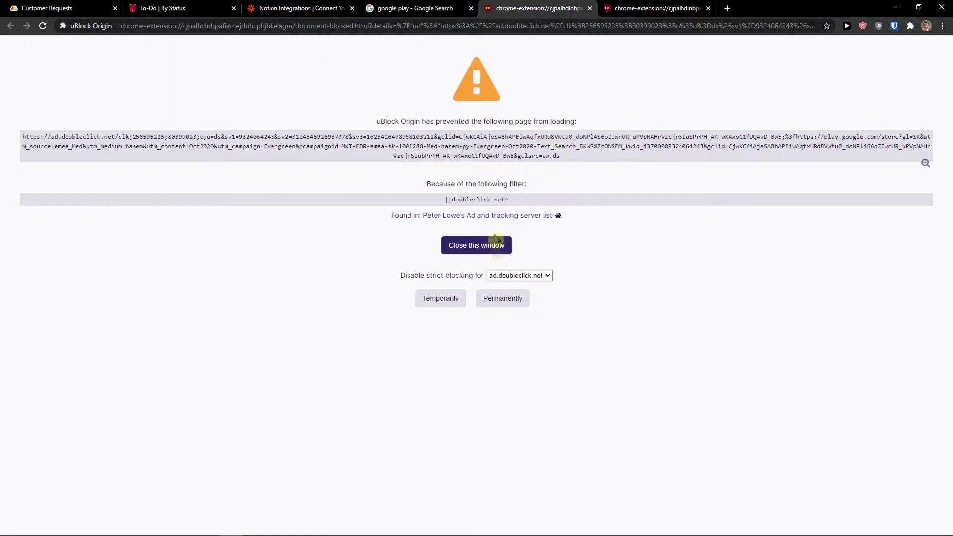
click(423, 303)
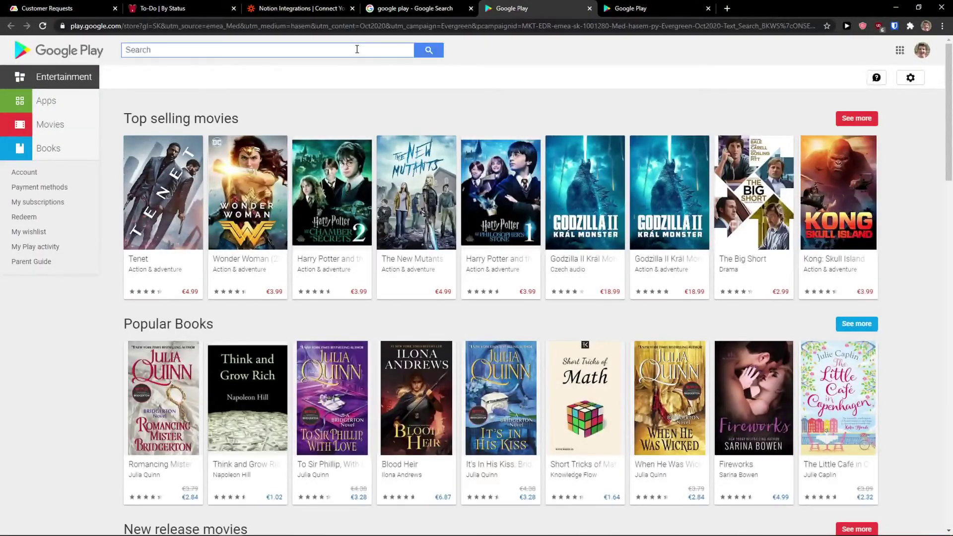
Search the store for 'notion', 'monday' and 'monday.com'.
text(notion)
key(Return)
key(ctrl+Tab)
click(326, 50)
text(monday)
key(Return)
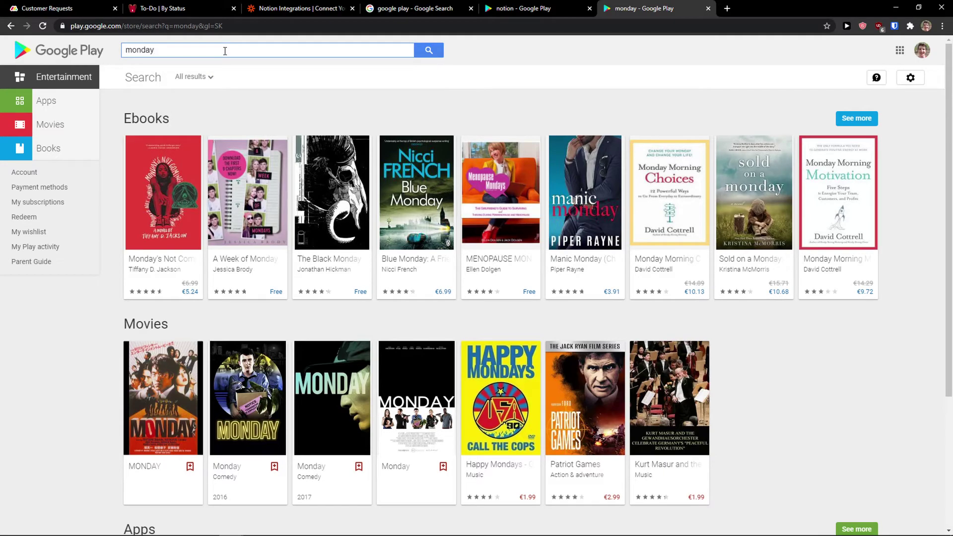
click(225, 50)
text(.com)
key(Return)
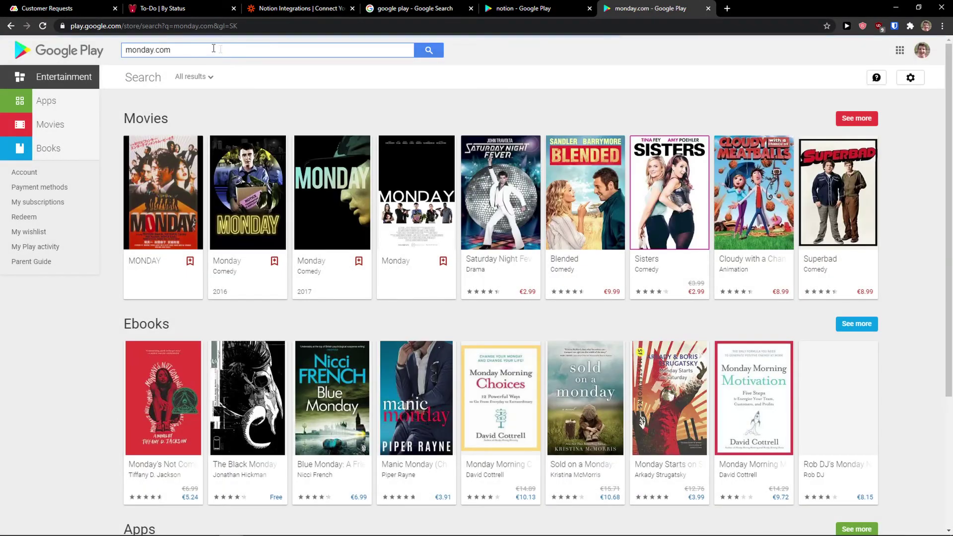
Open the Notion app's store listing from the notion results.
scroll(155, 347, down, 4)
click(164, 223)
click(536, 8)
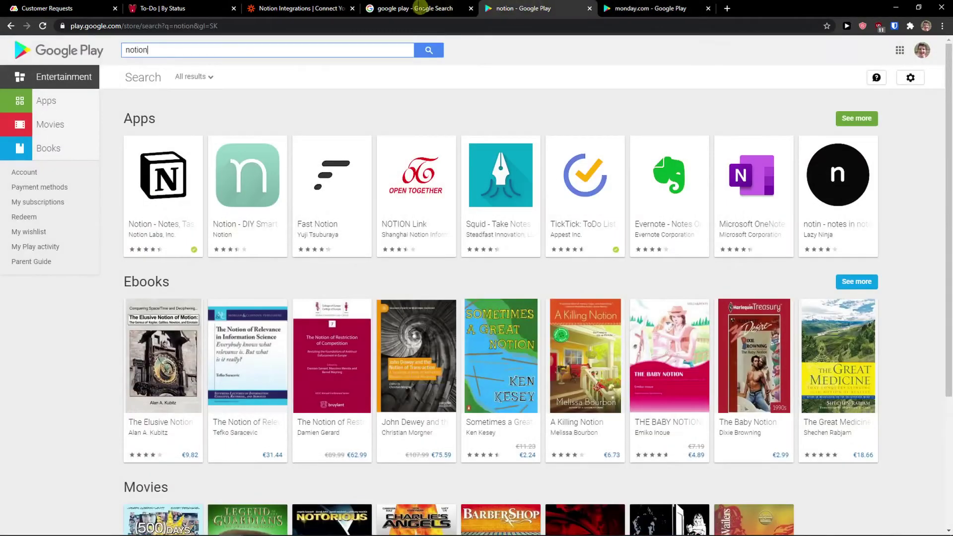
click(155, 225)
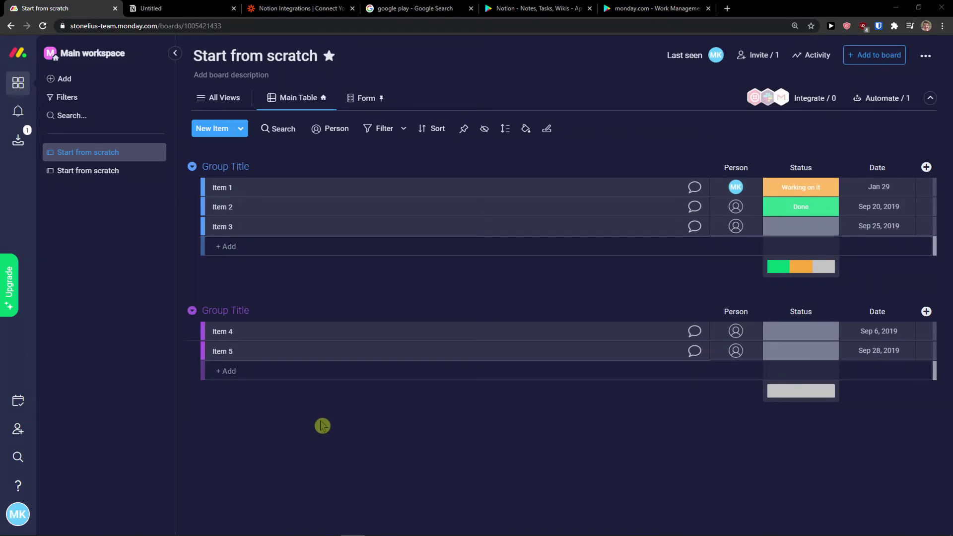
Check the Notion board, then open monday.com's view list and browse all view types.
click(149, 6)
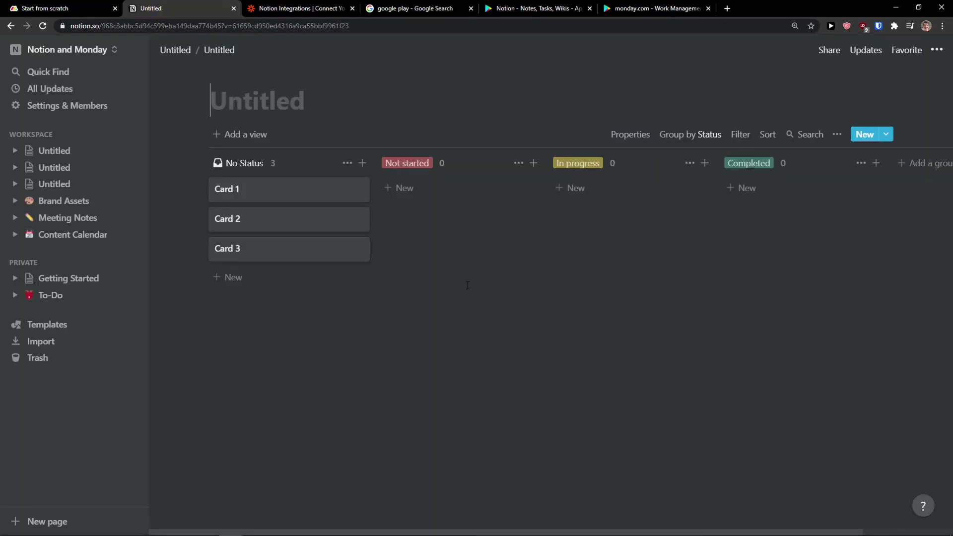
click(102, 8)
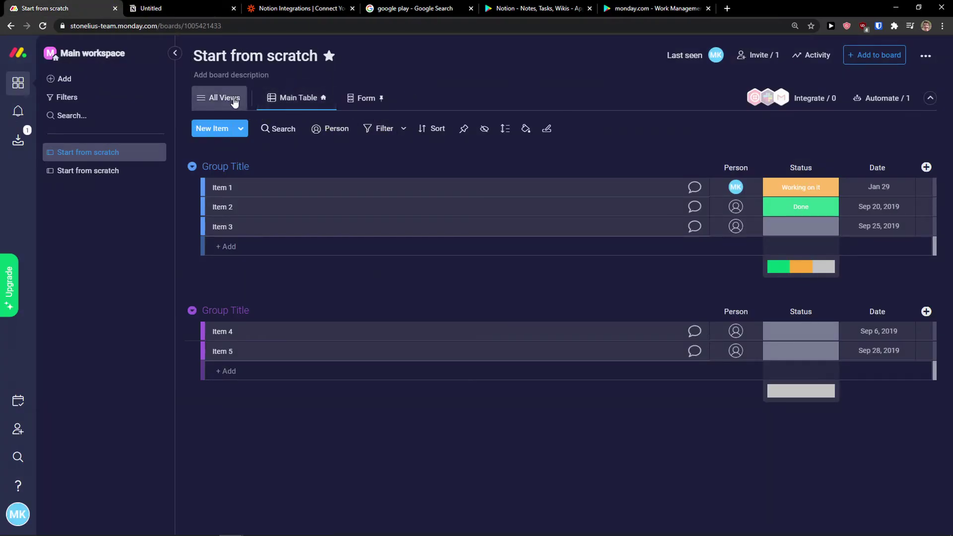
click(214, 96)
mouse_move(322, 222)
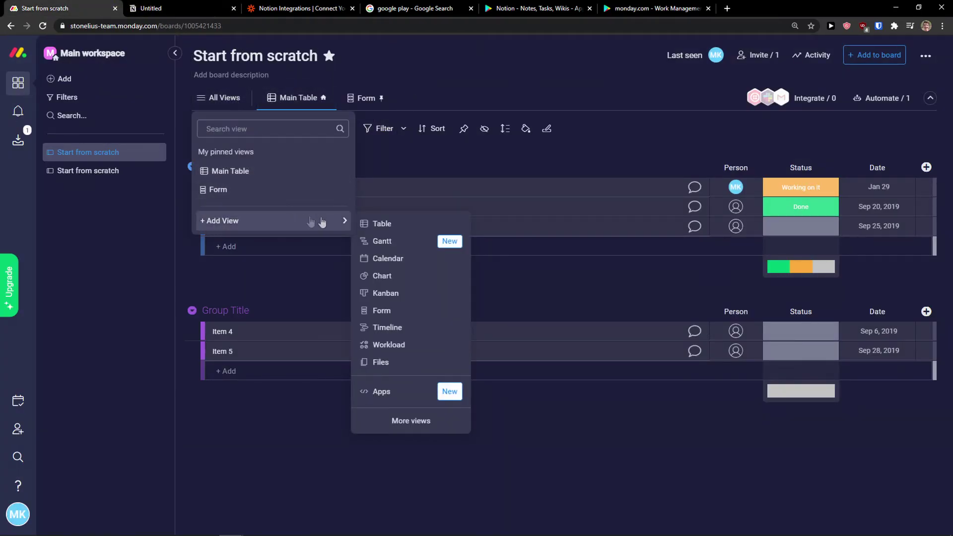
click(399, 420)
Add a Kanban view from the Views Center and switch back to the Notion board.
scroll(339, 296, down, 2)
scroll(298, 292, down, 4)
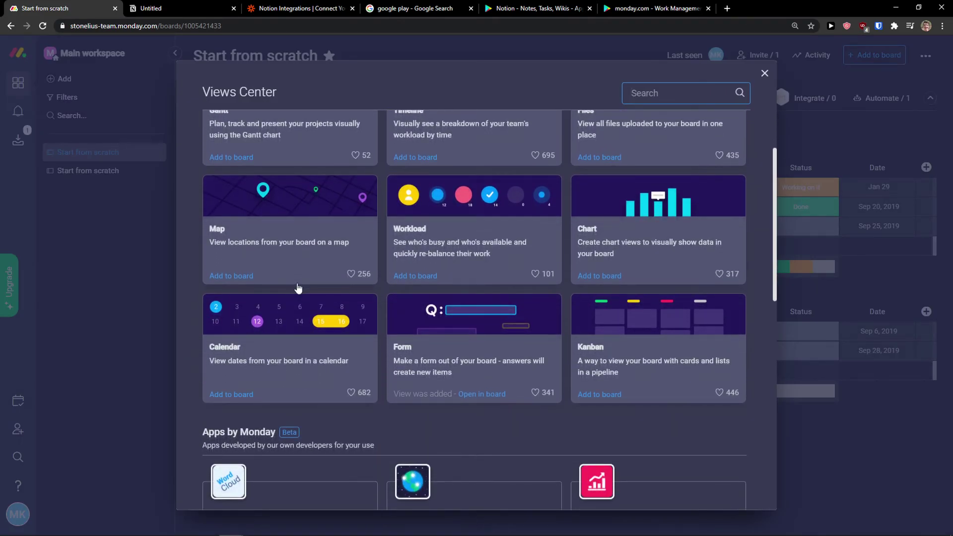
scroll(471, 291, down, 6)
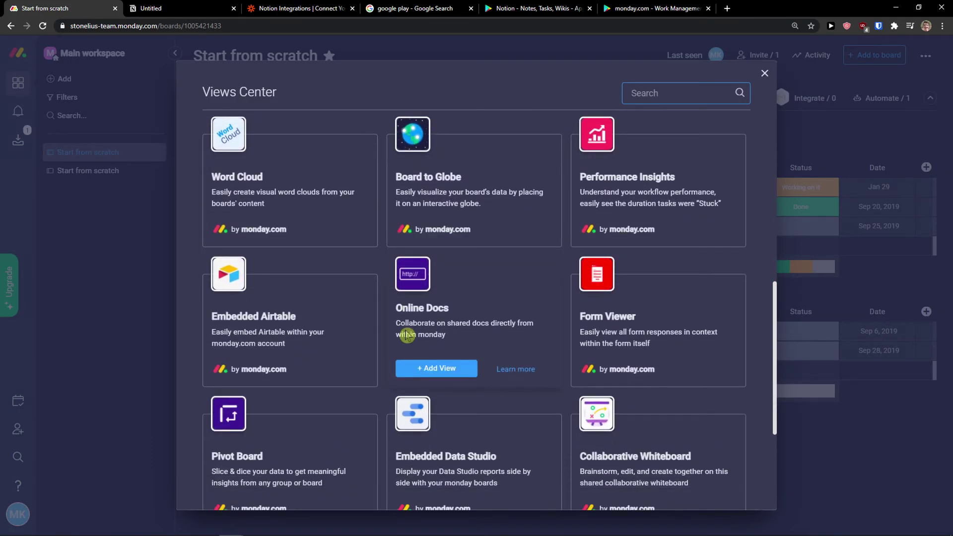
scroll(459, 335, up, 4)
scroll(459, 335, up, 7)
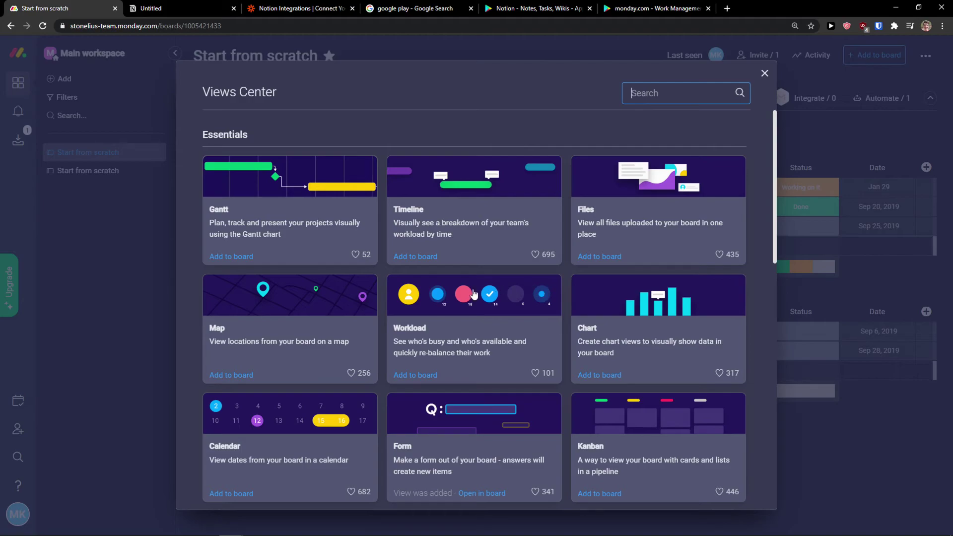
click(634, 411)
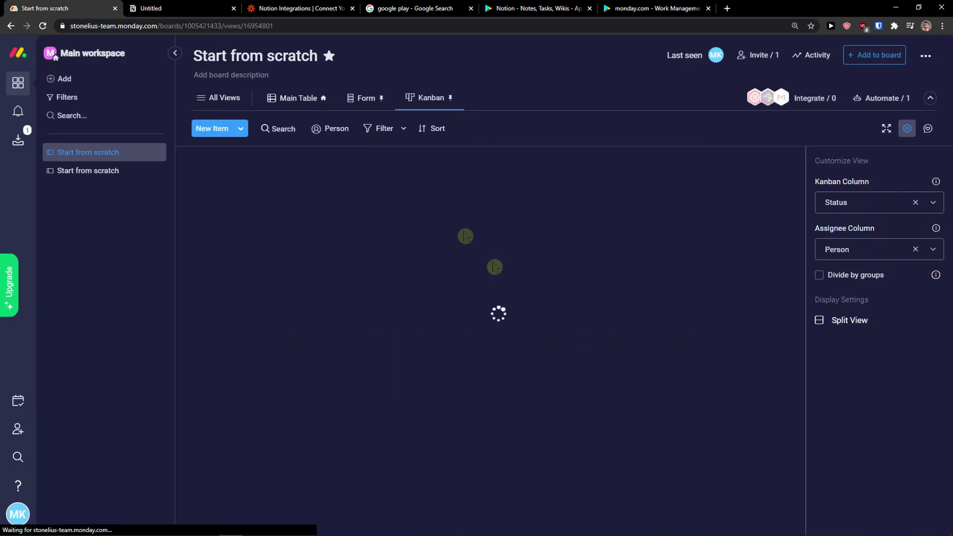
click(344, 338)
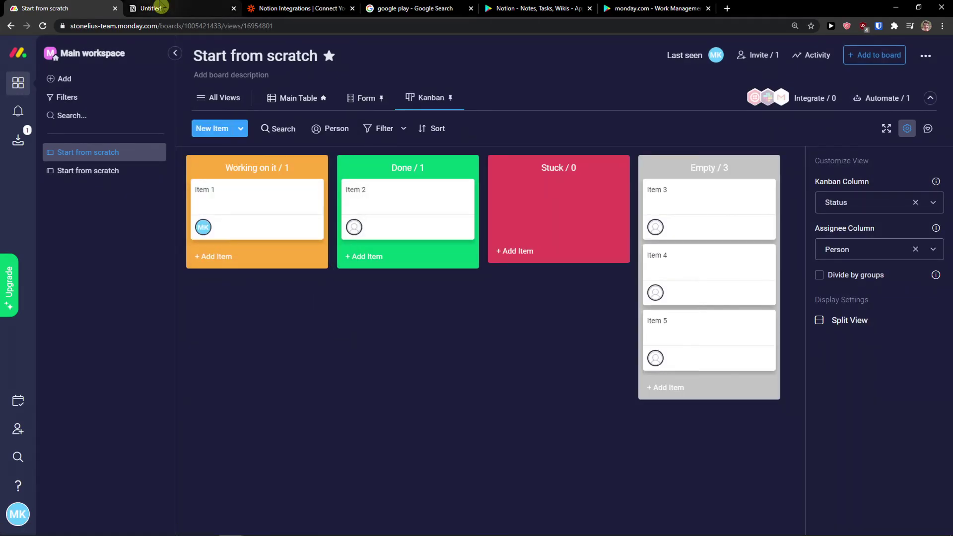
click(160, 7)
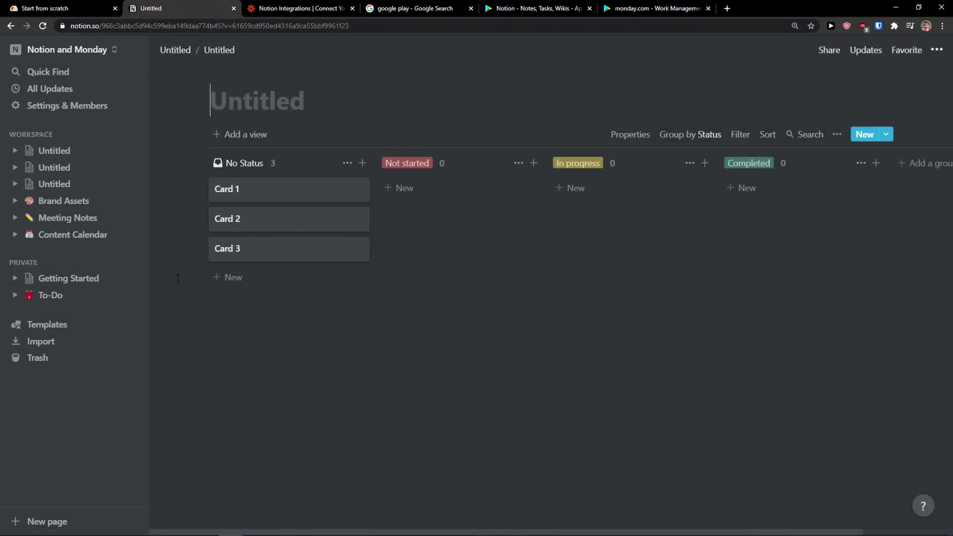
Open Card 1 and insert a 'Table - Full page' database with /table.
click(272, 191)
click(389, 319)
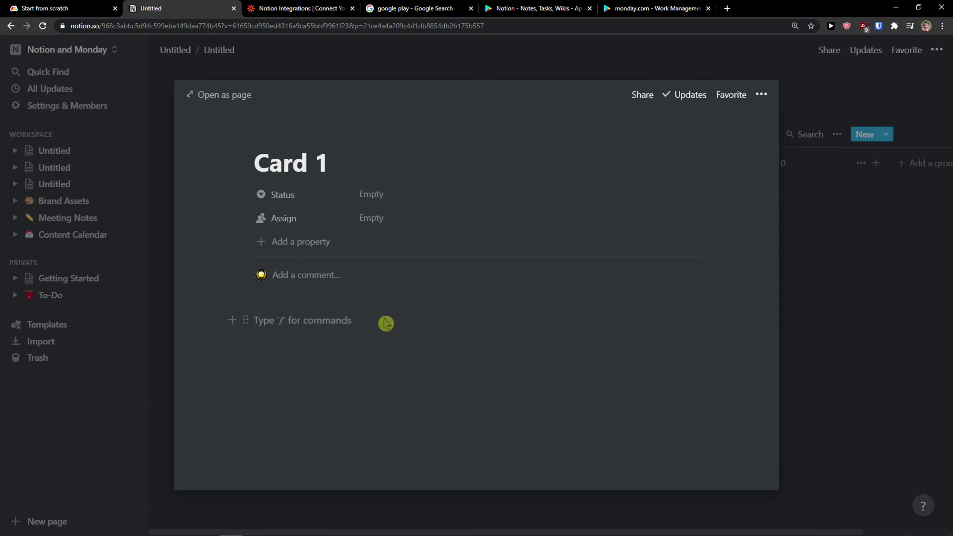
text(/table)
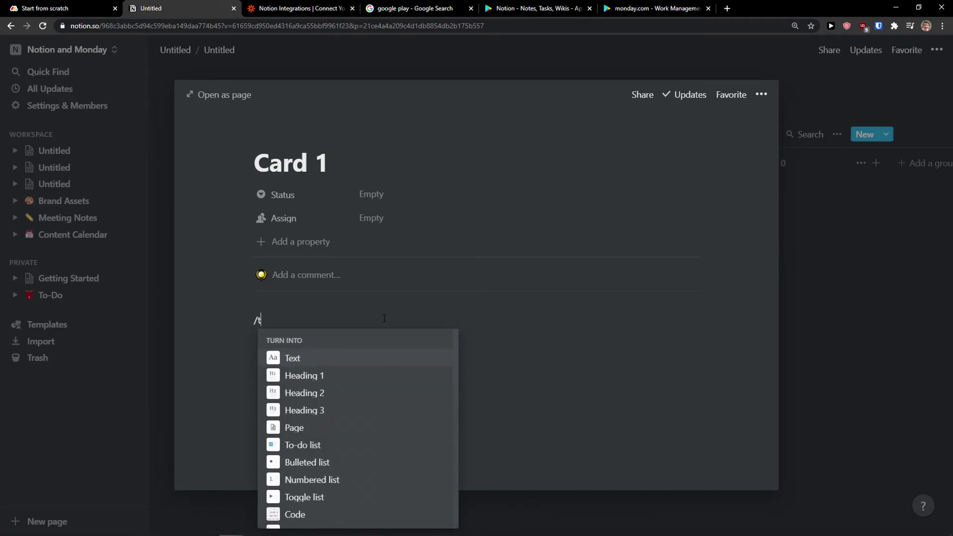
click(387, 397)
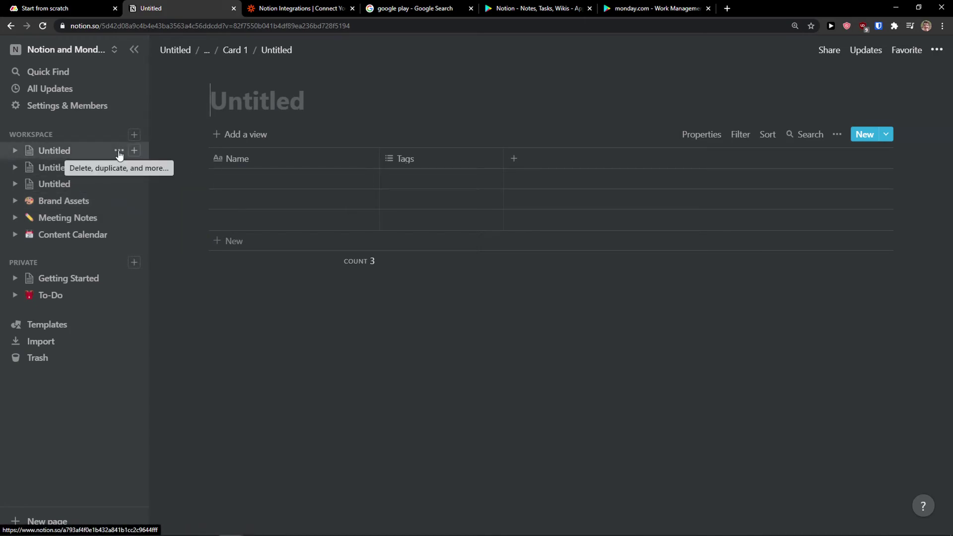
Delete the first Untitled page and create a new Board page titled 'Monday'.
click(119, 151)
click(157, 163)
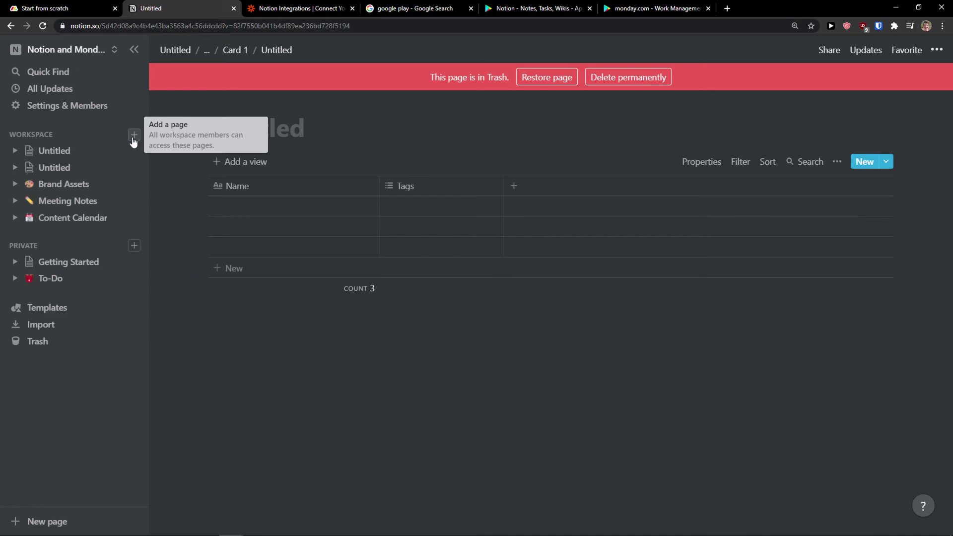
click(134, 135)
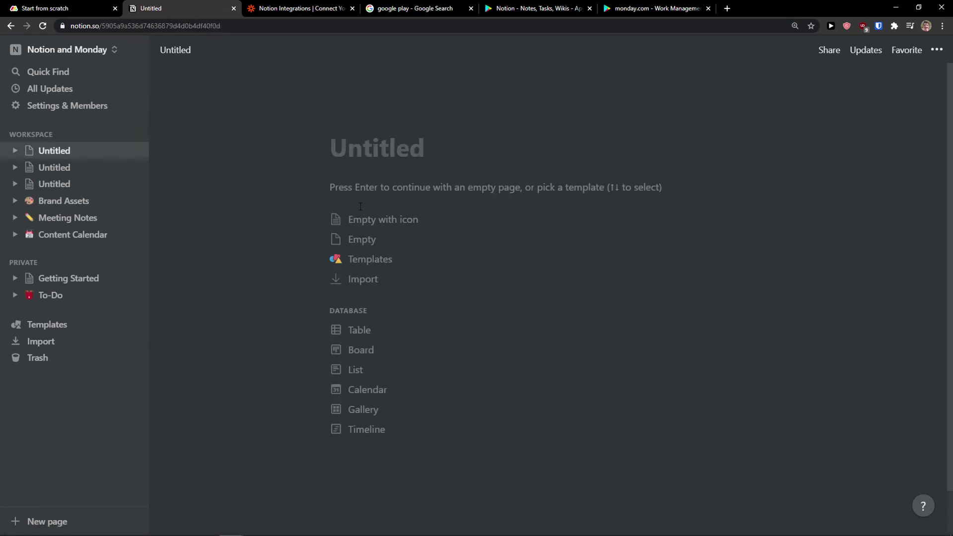
click(375, 354)
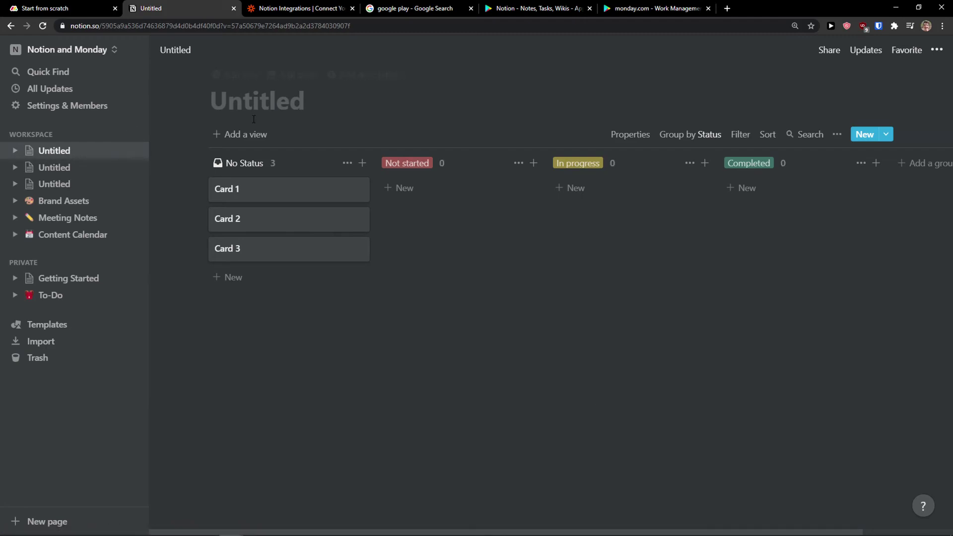
text(Monday)
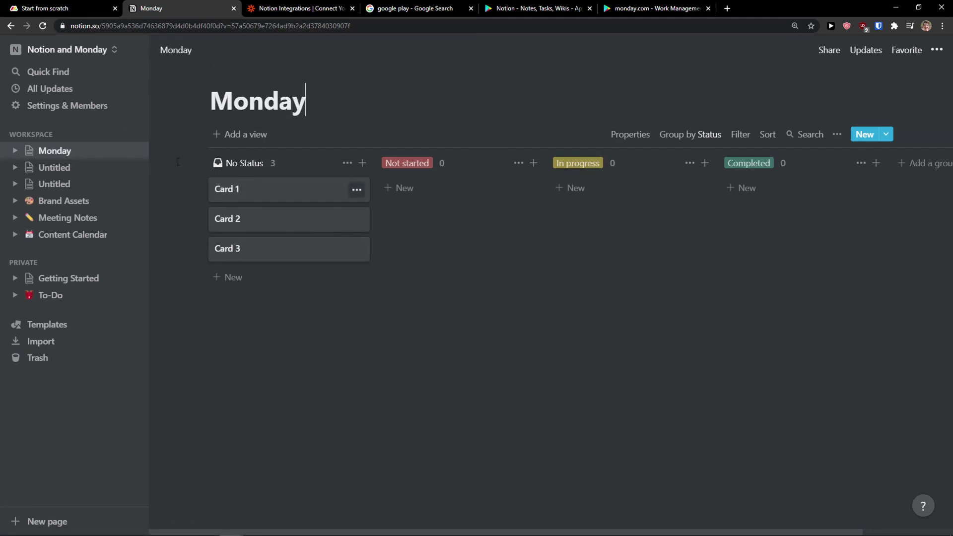
Duplicate the Monday page, then open its Card 1 and select 'Card' in the title.
click(128, 151)
click(167, 181)
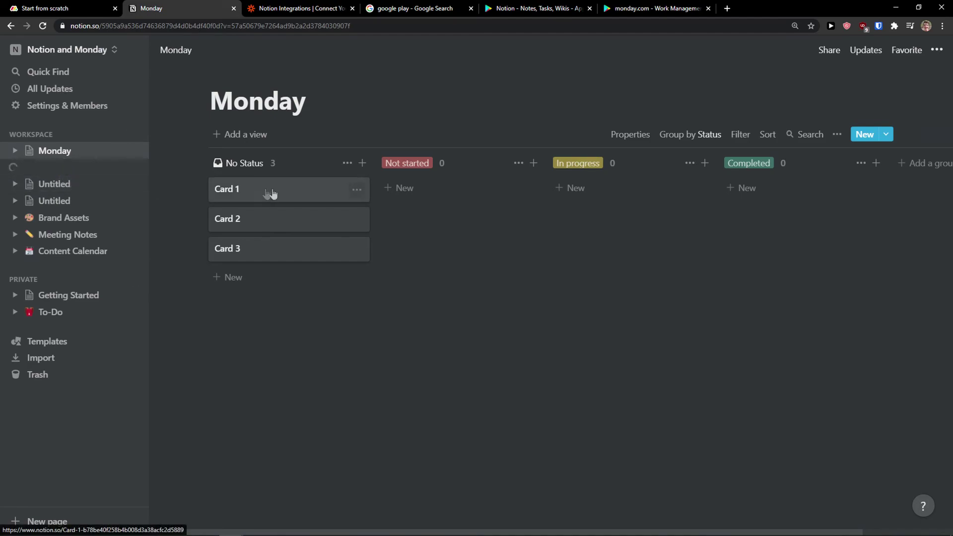
click(300, 194)
double_click(281, 162)
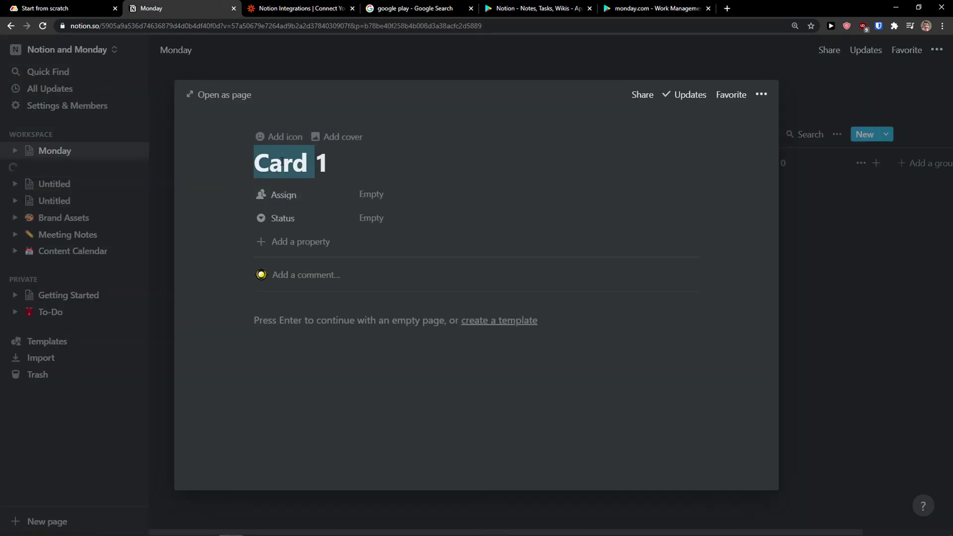